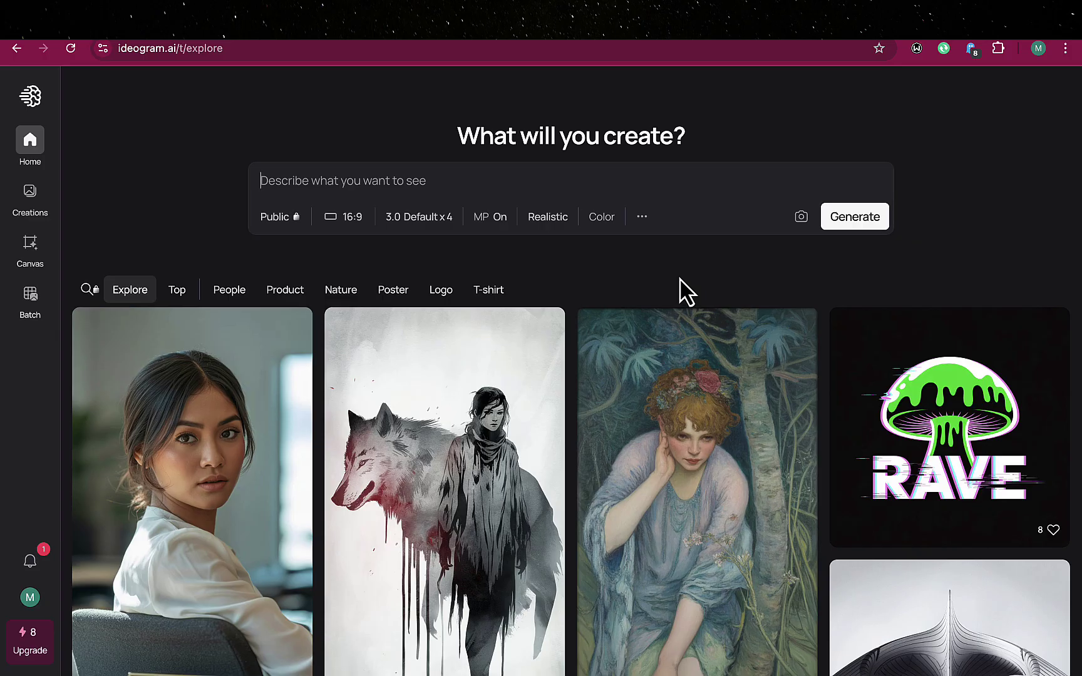
- Browse the community images in the Explore gallery and return to its beginning
scroll(323, 412, "down", 2)
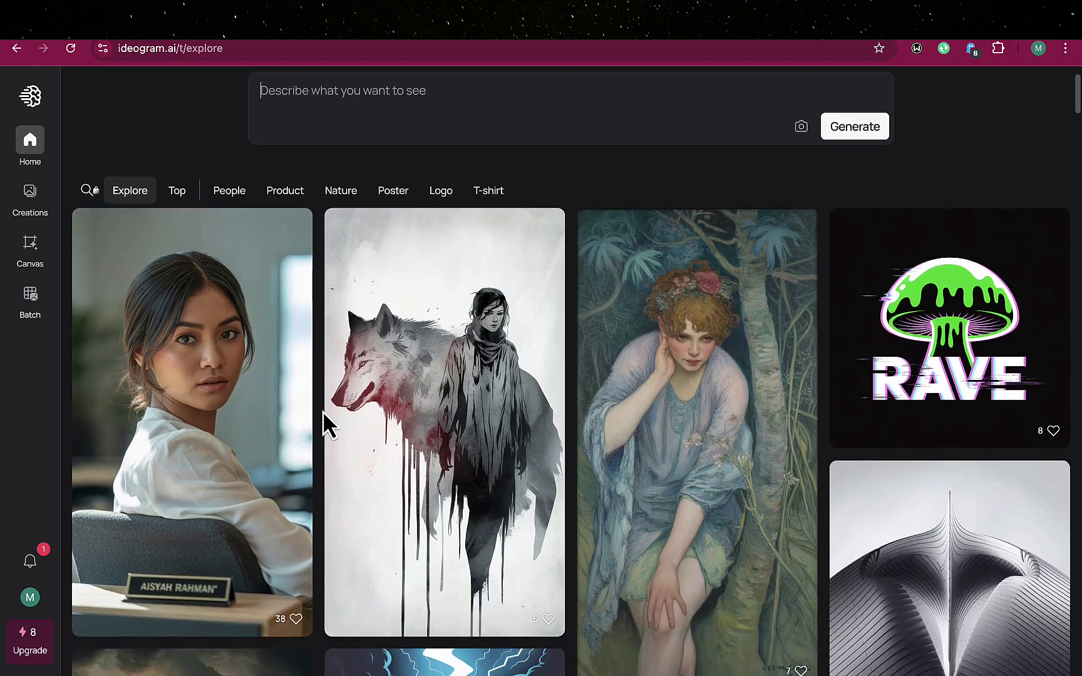
scroll(322, 410, "down", 1)
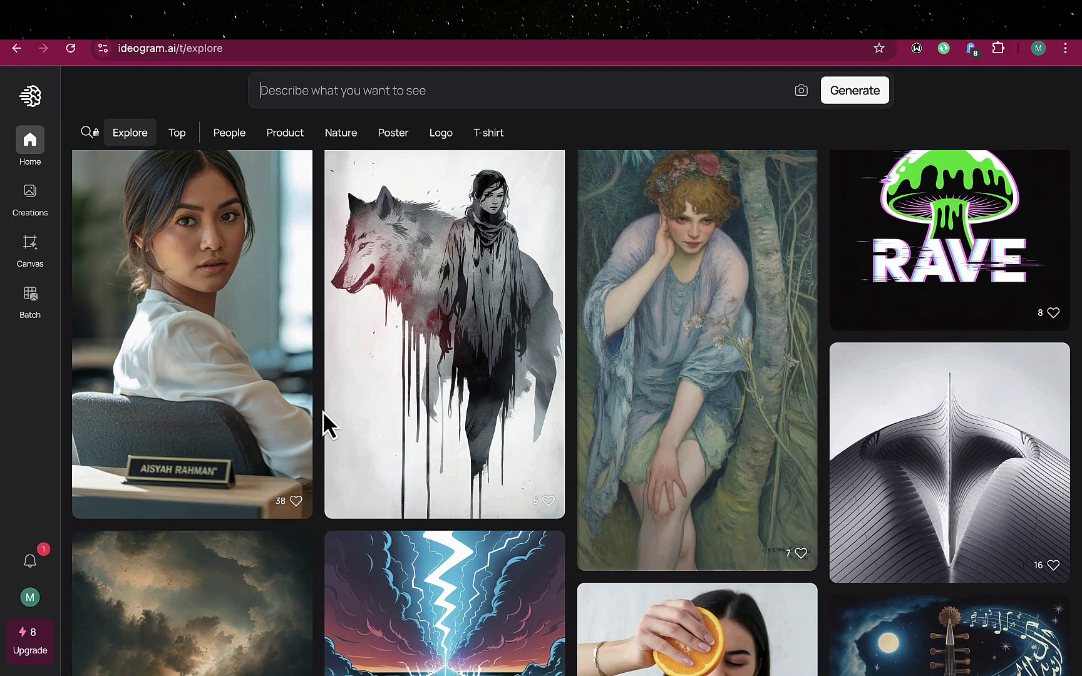
scroll(322, 410, "down", 2)
scroll(321, 411, "down", 3)
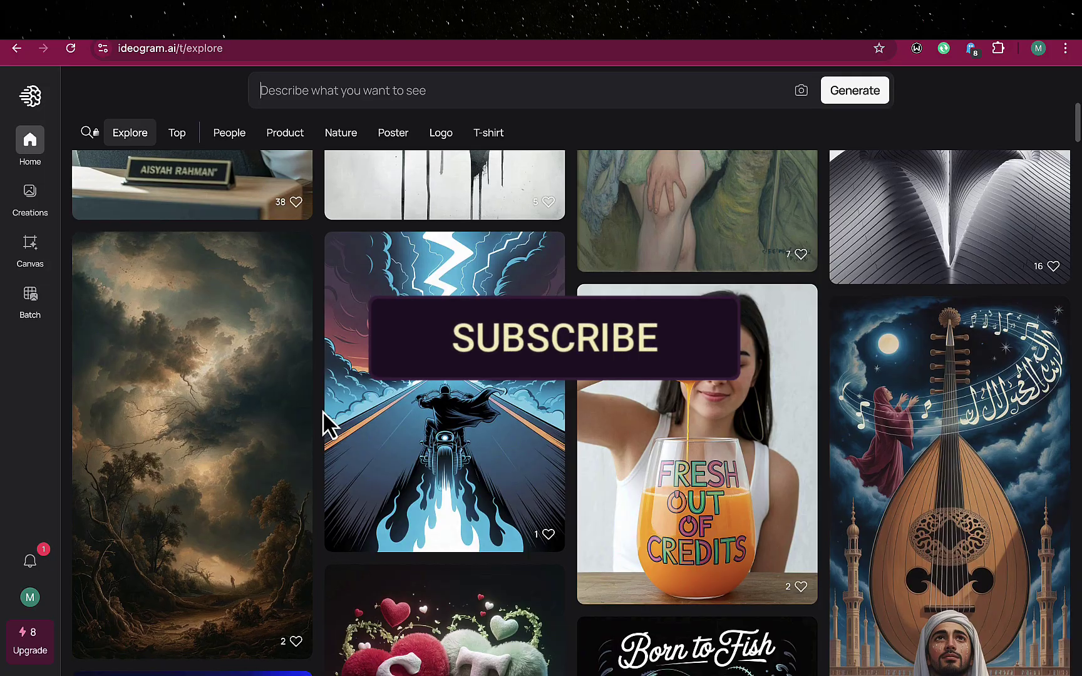
scroll(321, 411, "down", 2)
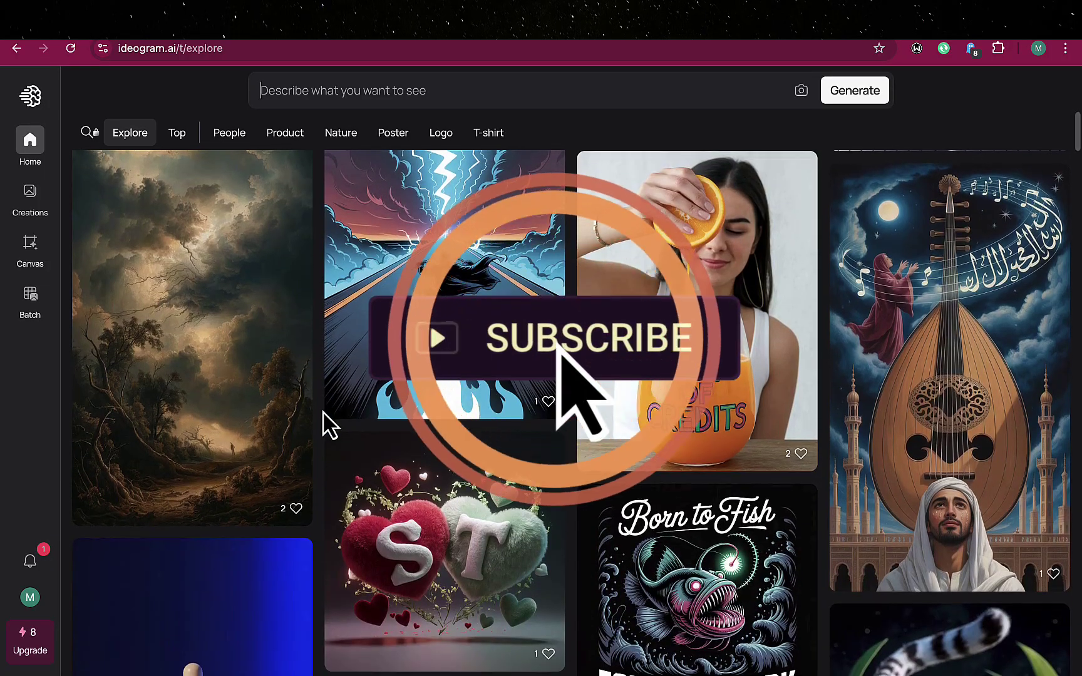
scroll(322, 411, "down", 2)
scroll(322, 412, "down", 3)
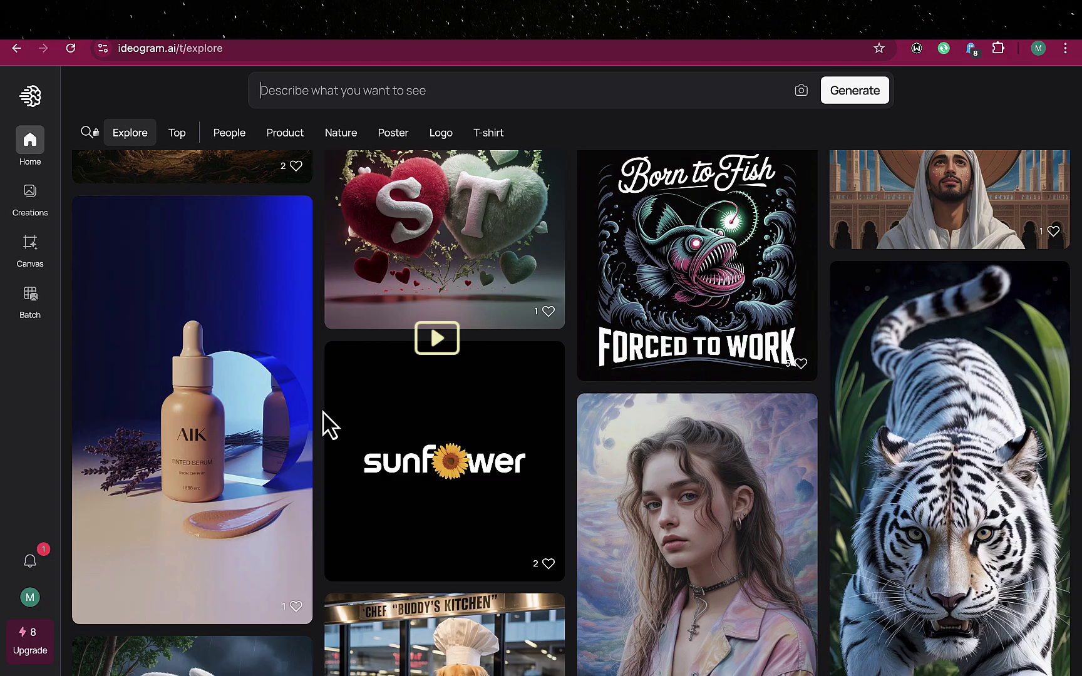
scroll(322, 410, "up", 8)
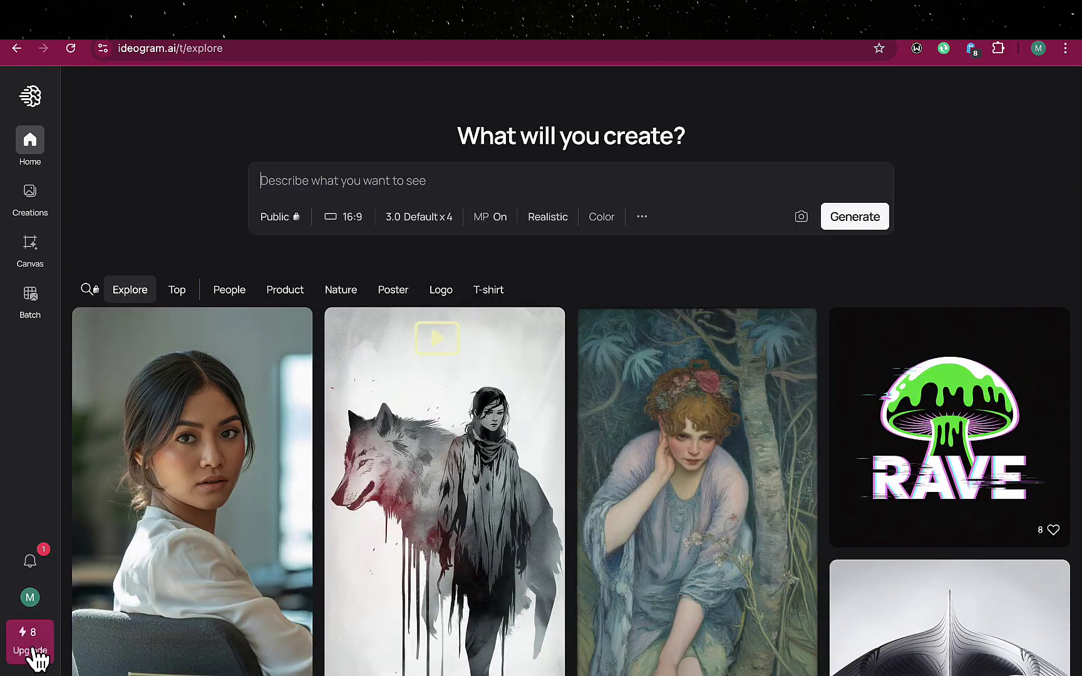
- Compare the Personal and Business upgrade plans under monthly and yearly billing, and return to the Explore page
left_click(41, 650)
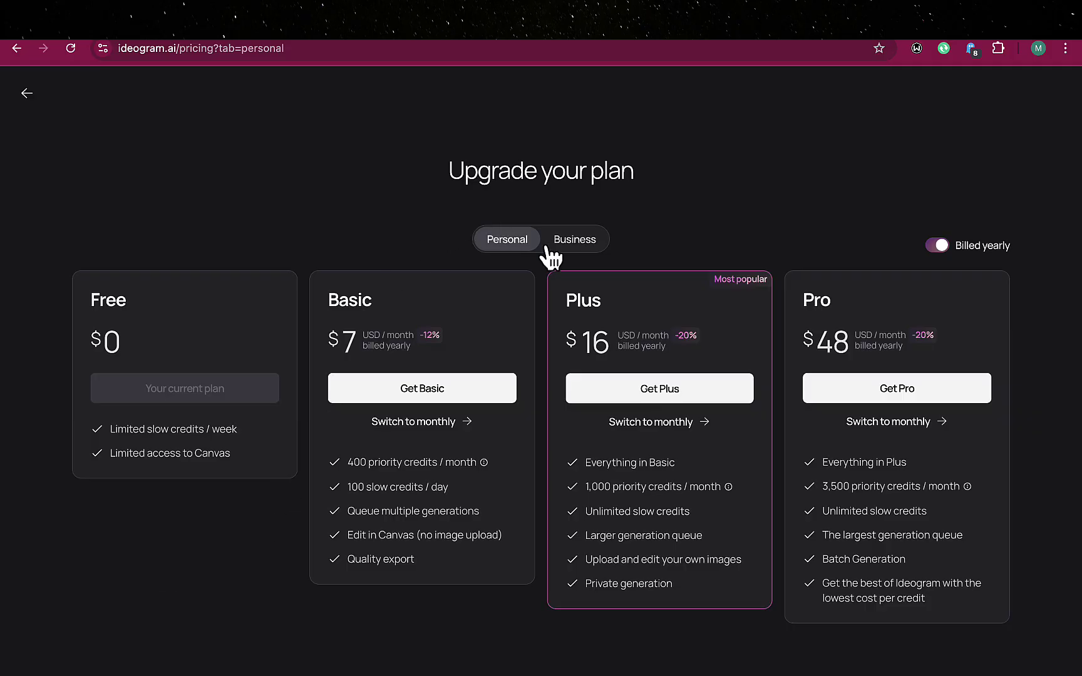
left_click(581, 251)
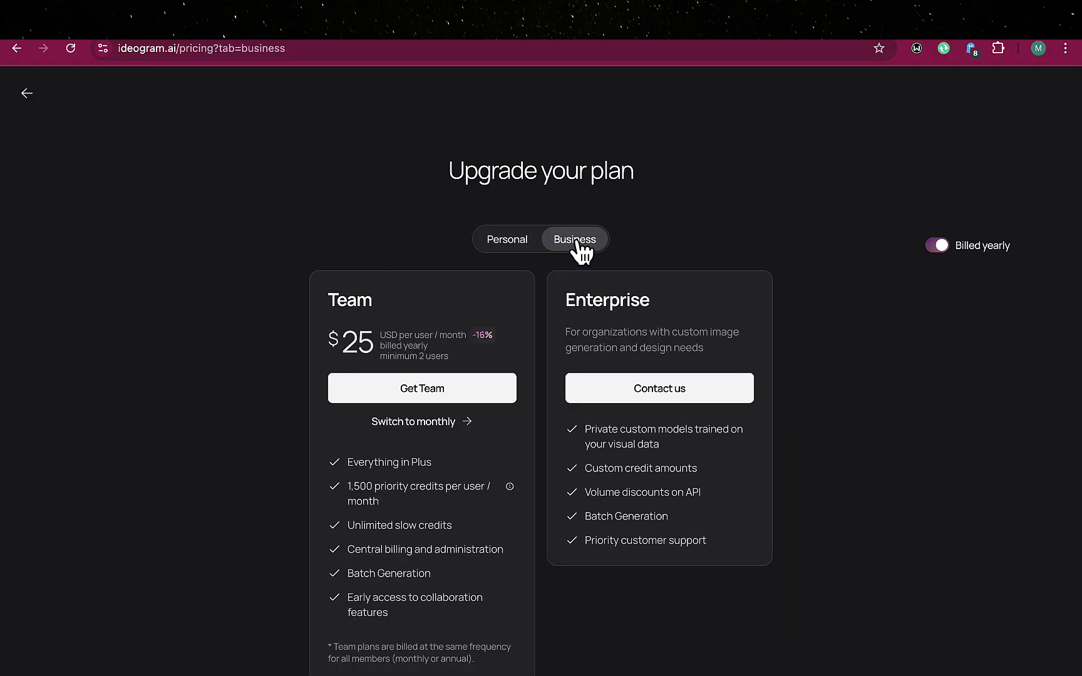
left_click(518, 253)
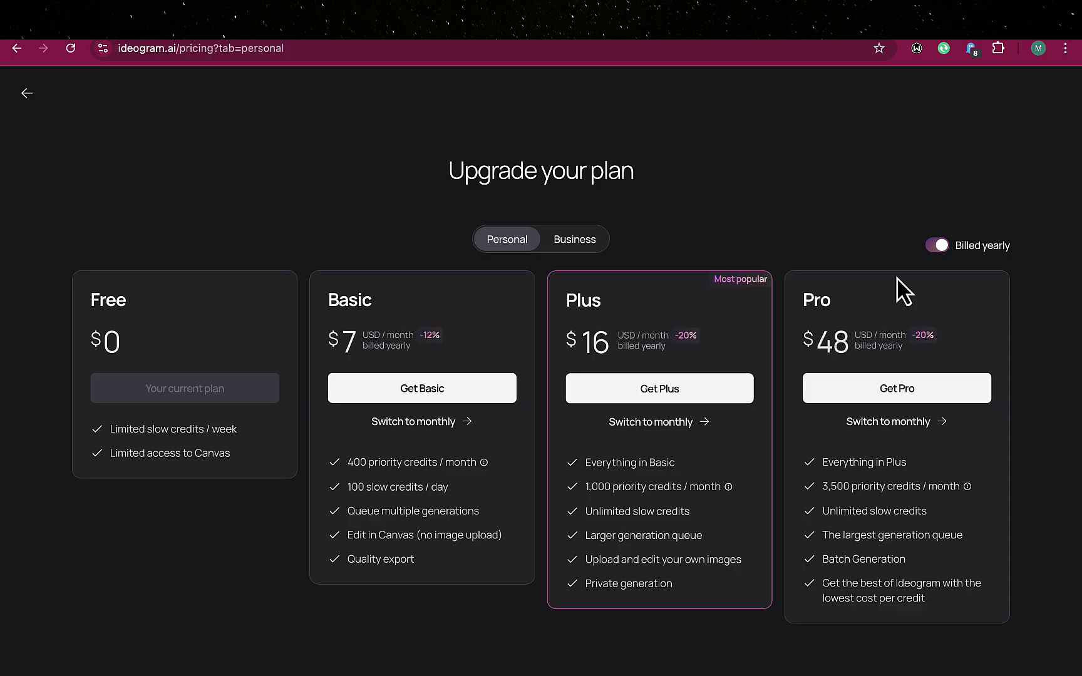
left_click(938, 250)
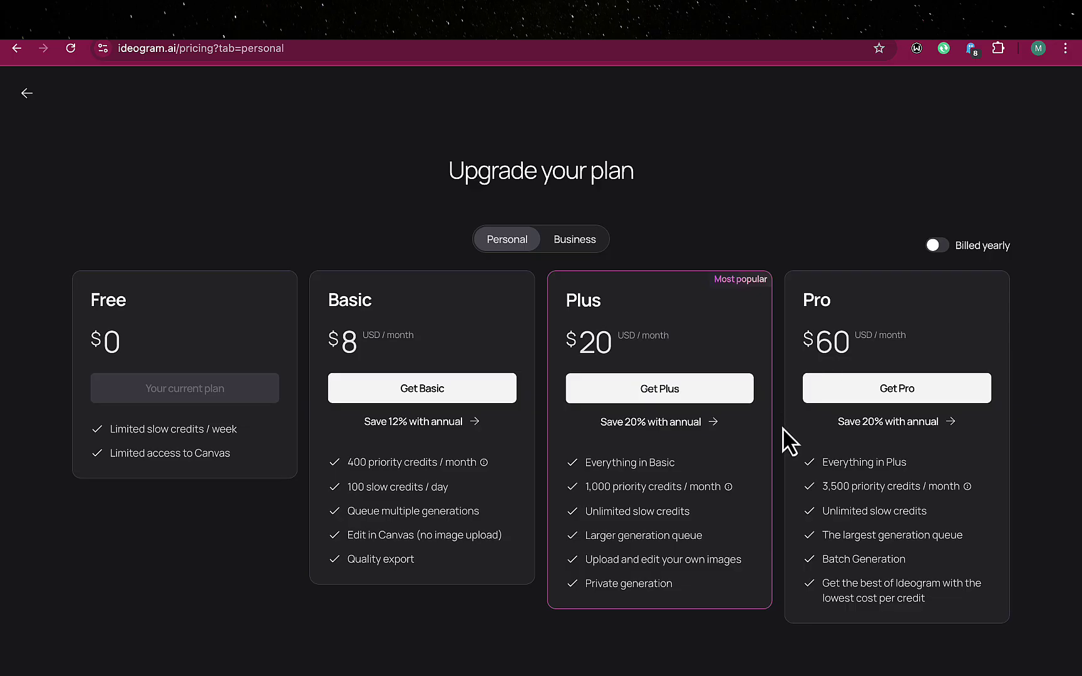
left_click(946, 246)
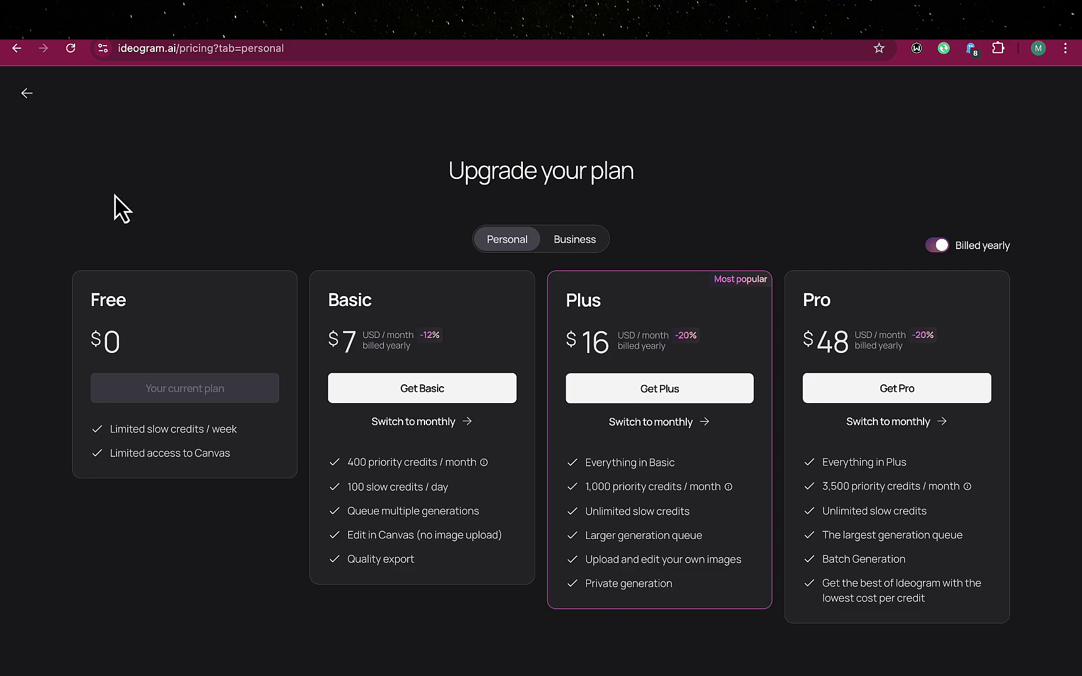
left_click(26, 93)
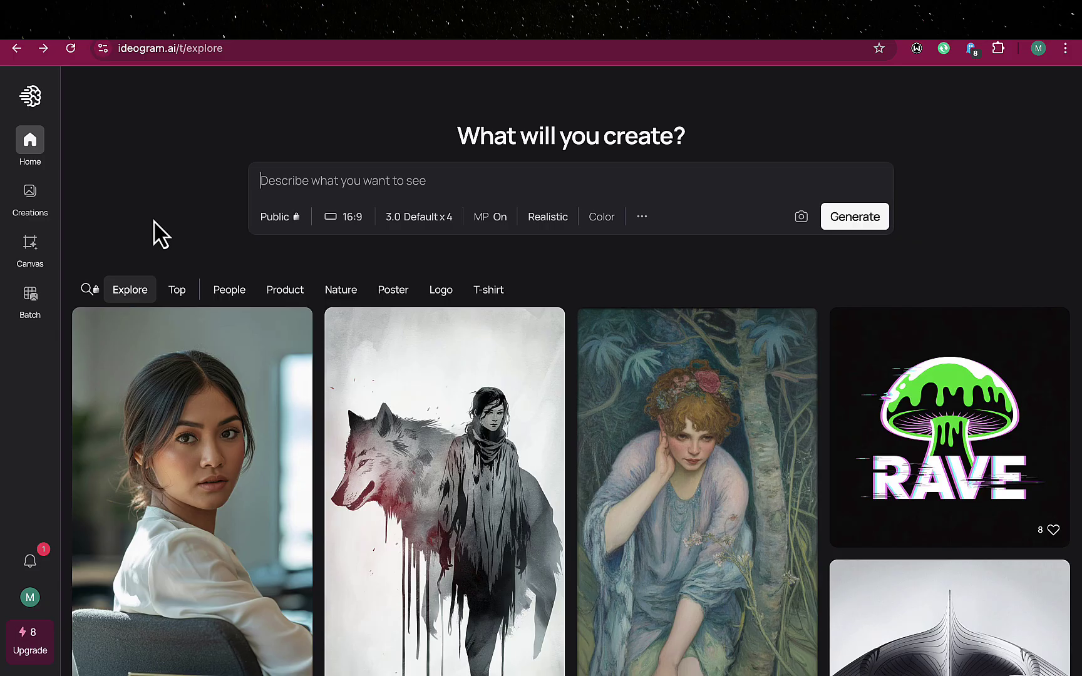
- Open the first "FROM THIS... TO THIS?!" thumbnail among the account's own creations and examine its details
scroll(260, 251, "down", 1)
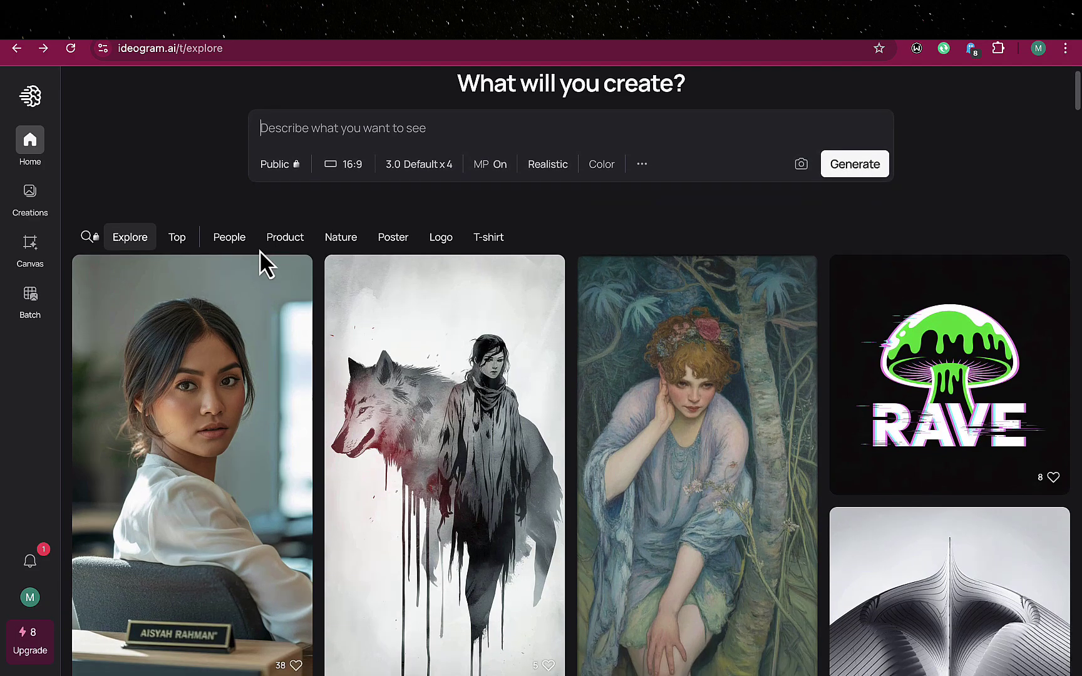
scroll(259, 250, "up", 1)
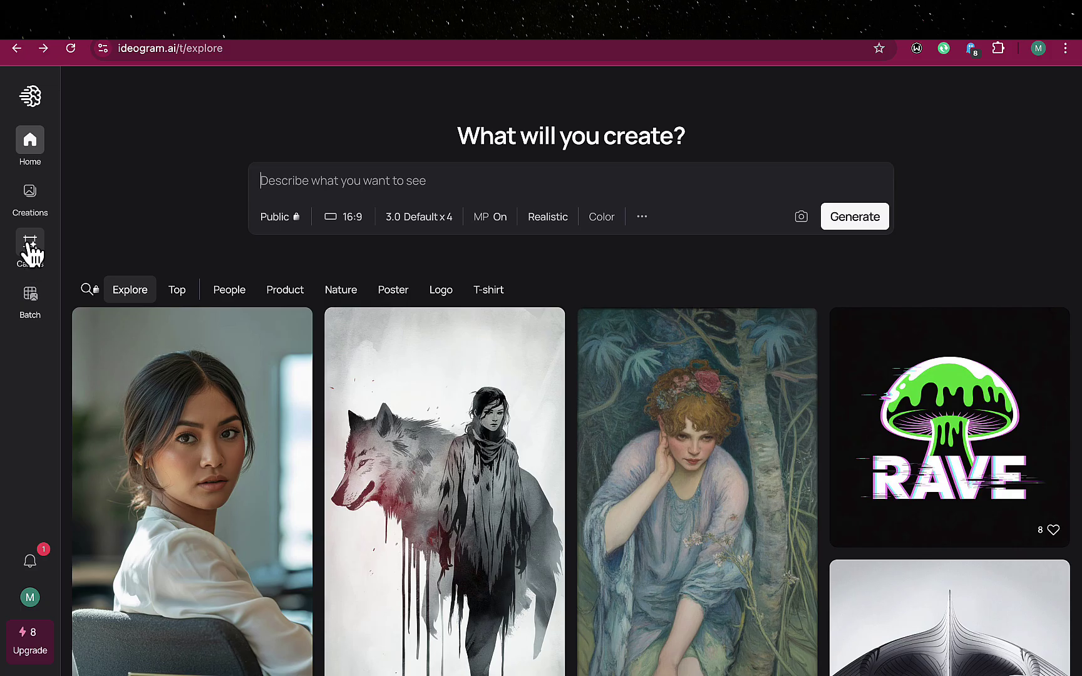
left_click(30, 208)
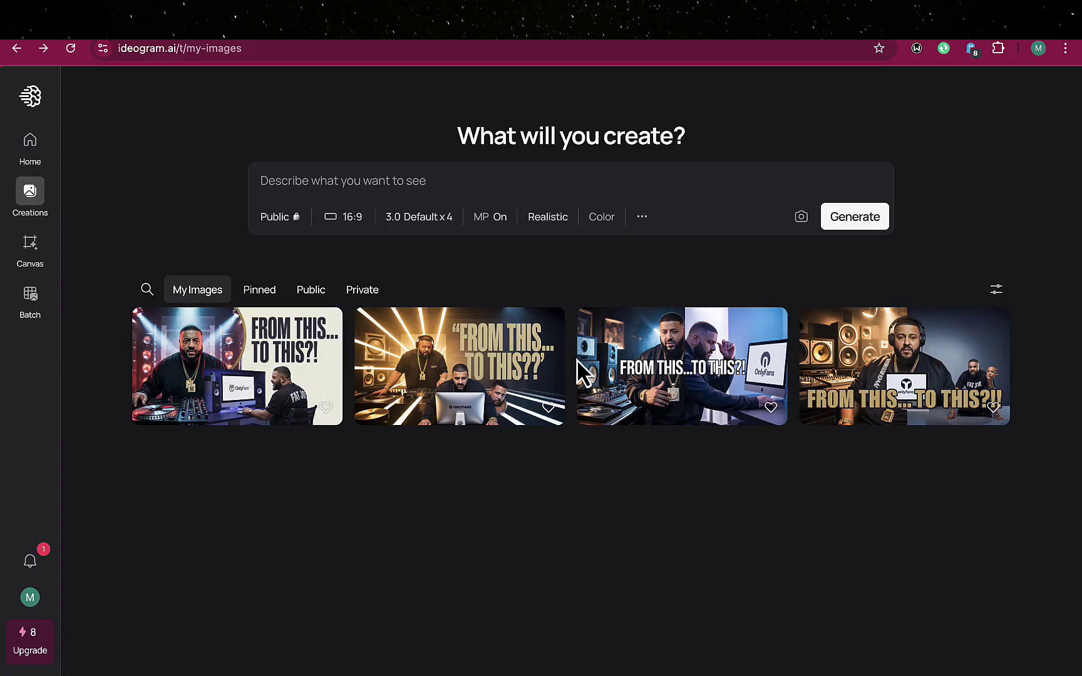
left_click(312, 383)
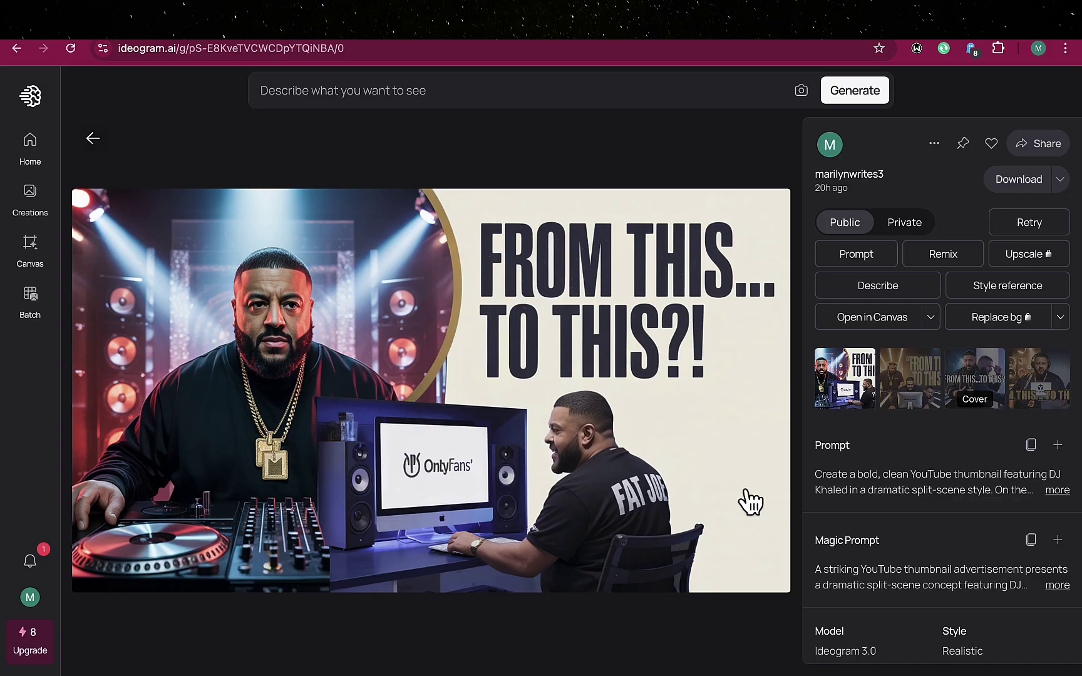
scroll(734, 503, "down", 1)
scroll(734, 503, "up", 1)
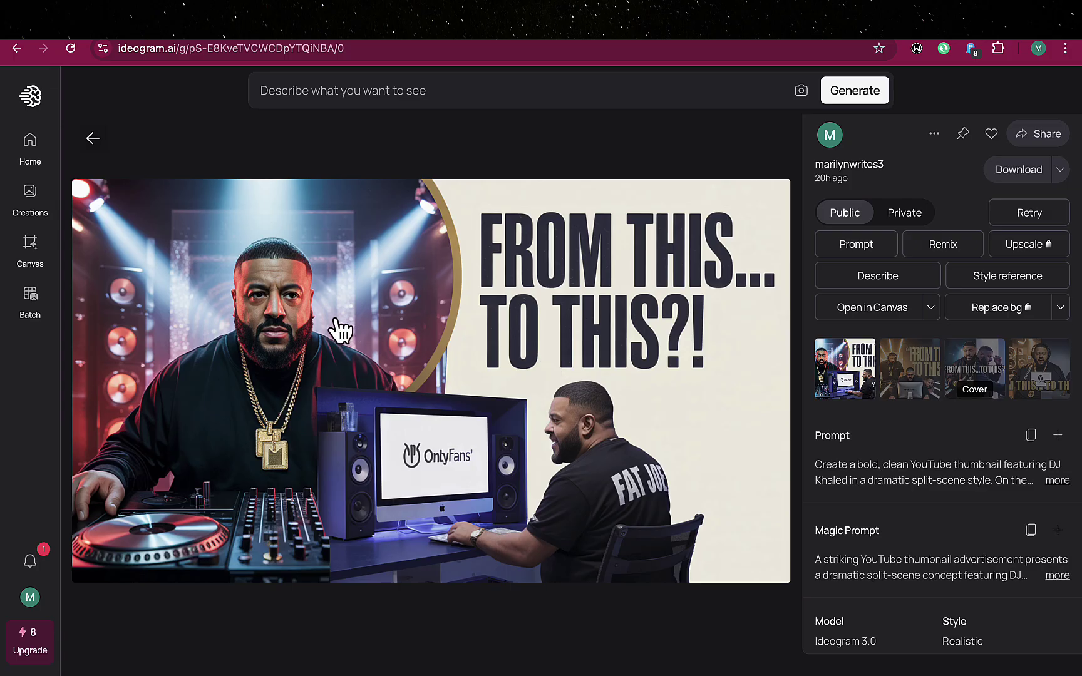
- View the other three variants of the thumbnail, reopen the first one, and go back to the home page
left_click(909, 379)
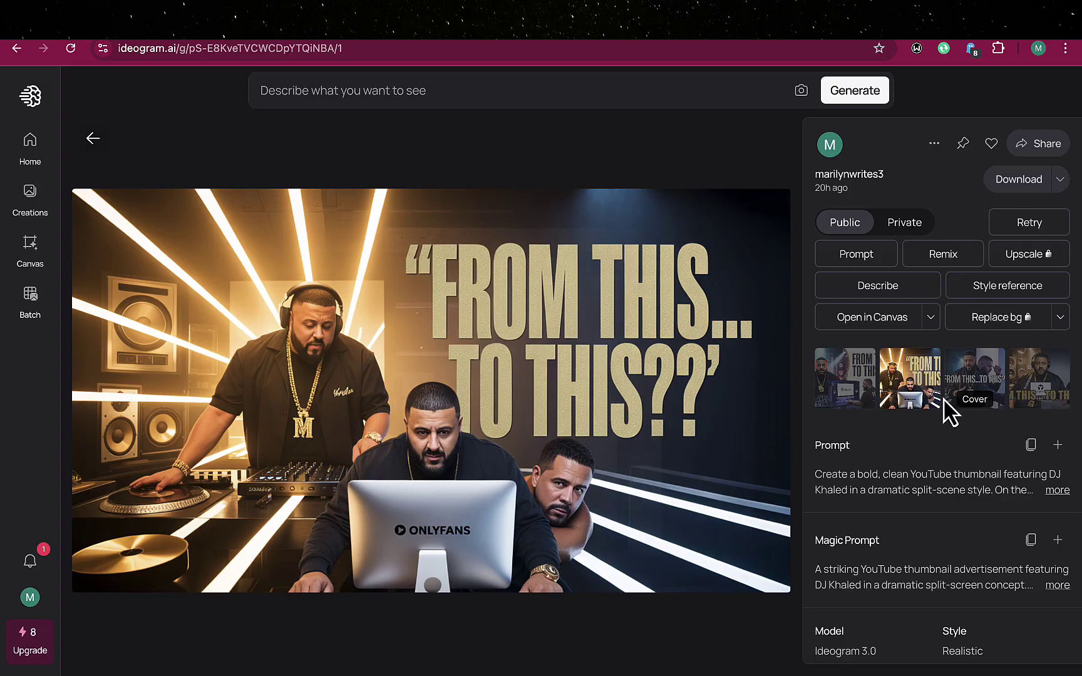
left_click(977, 376)
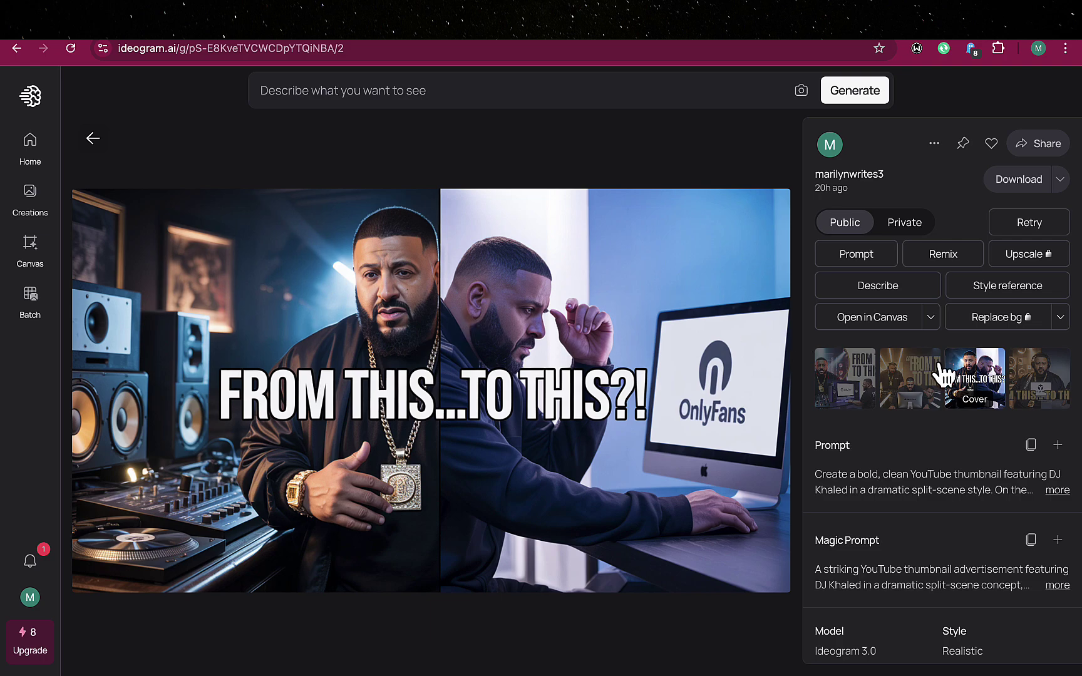
left_click(1037, 381)
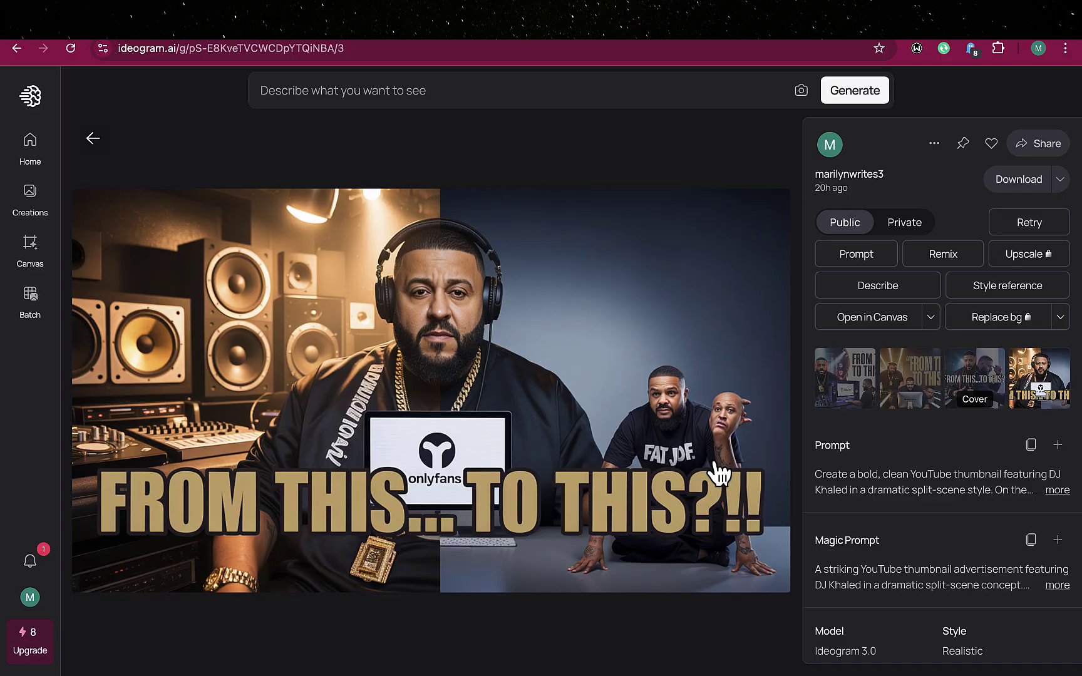
left_click(842, 394)
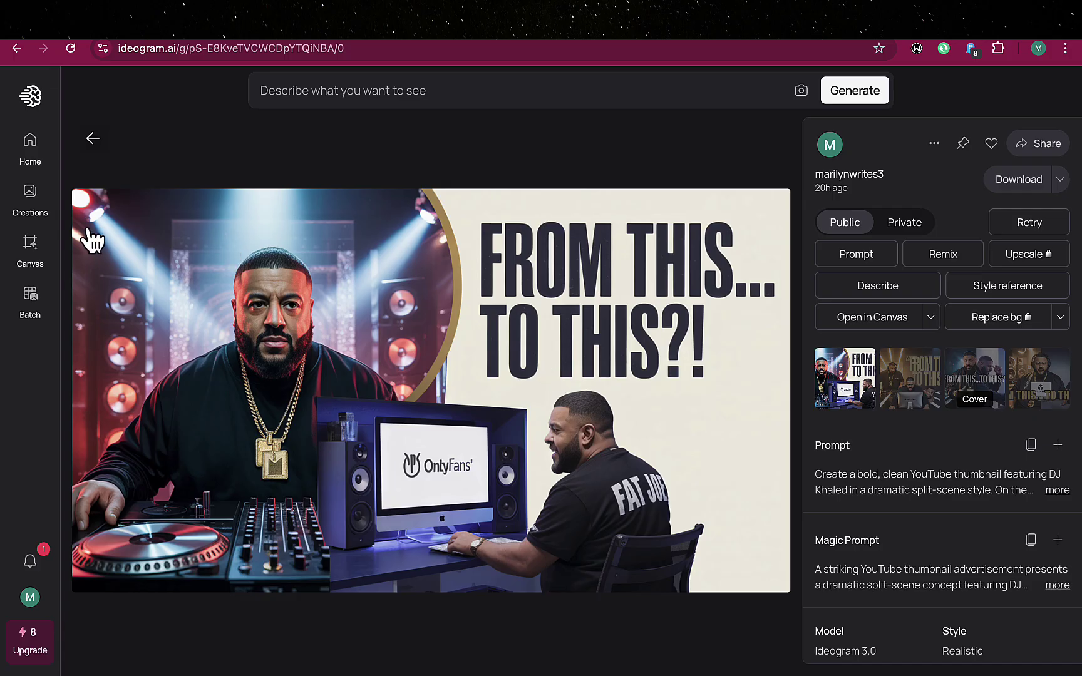
left_click(30, 140)
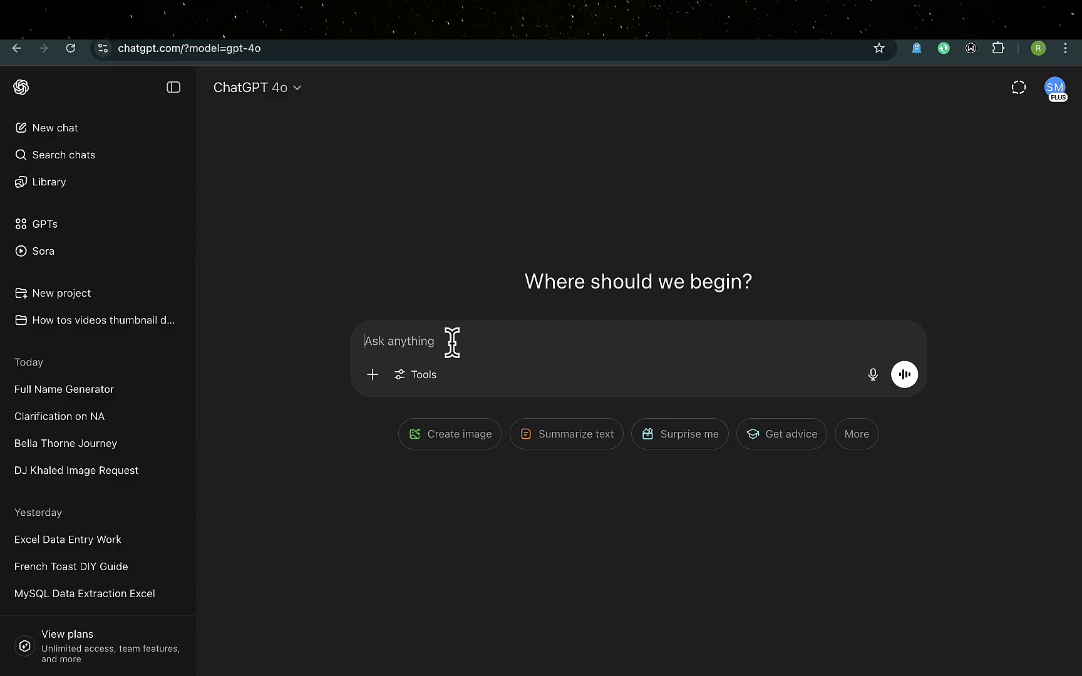
- In ChatGPT, begin the message "i want you to create a well detailed prompt for my thumbnail, the video is about"
type("i want you ")
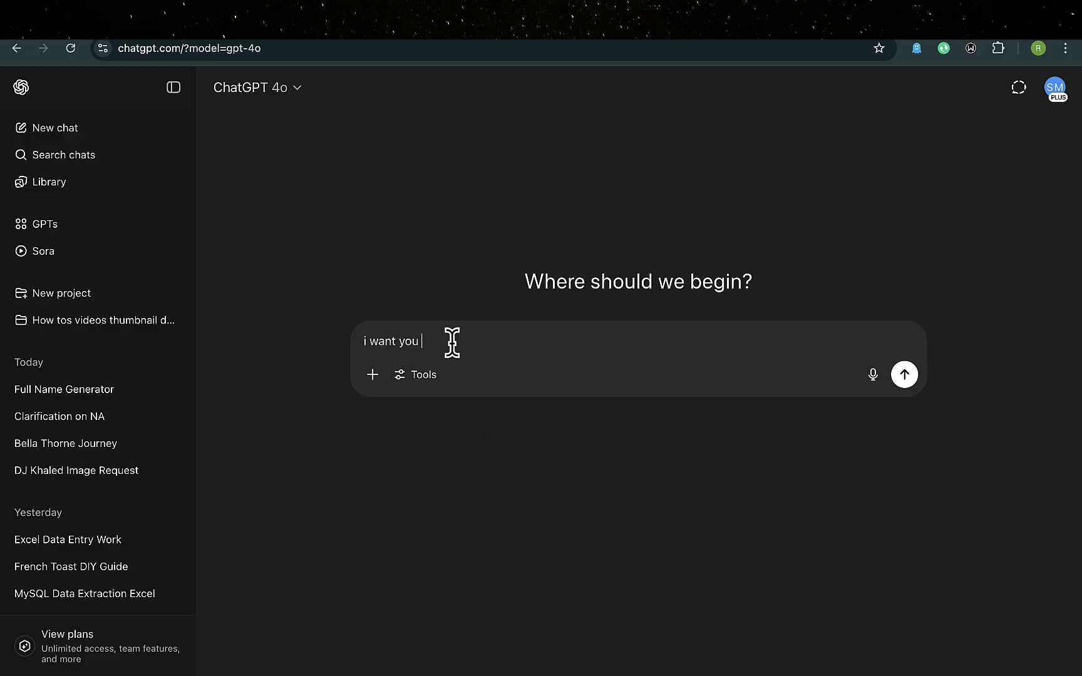
type("to cr")
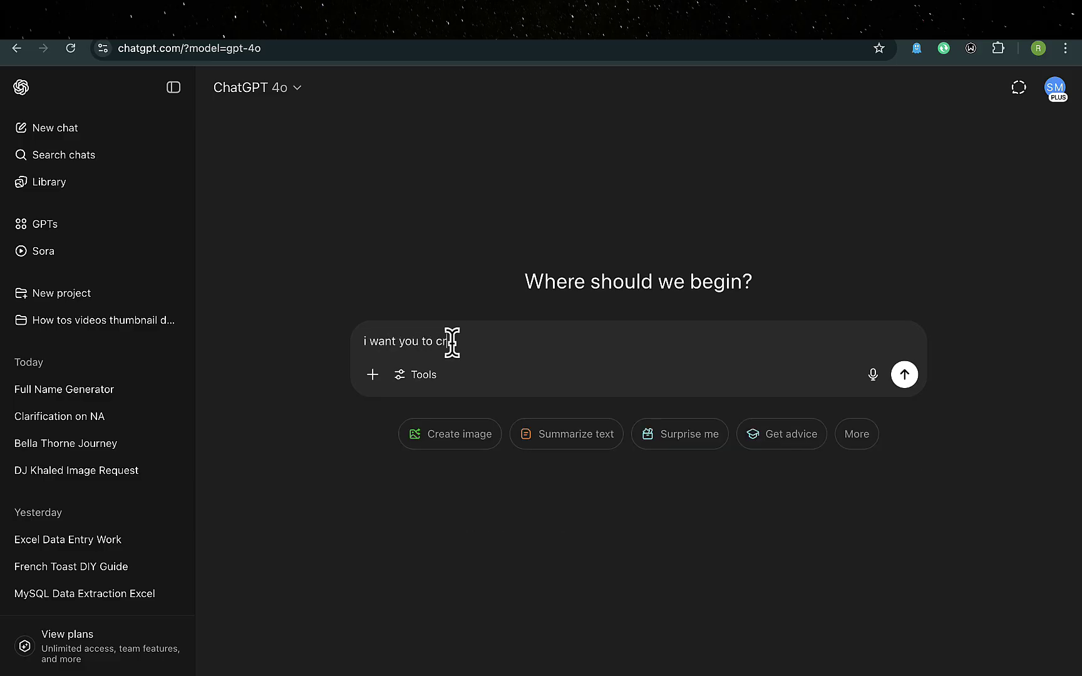
type("eate a w")
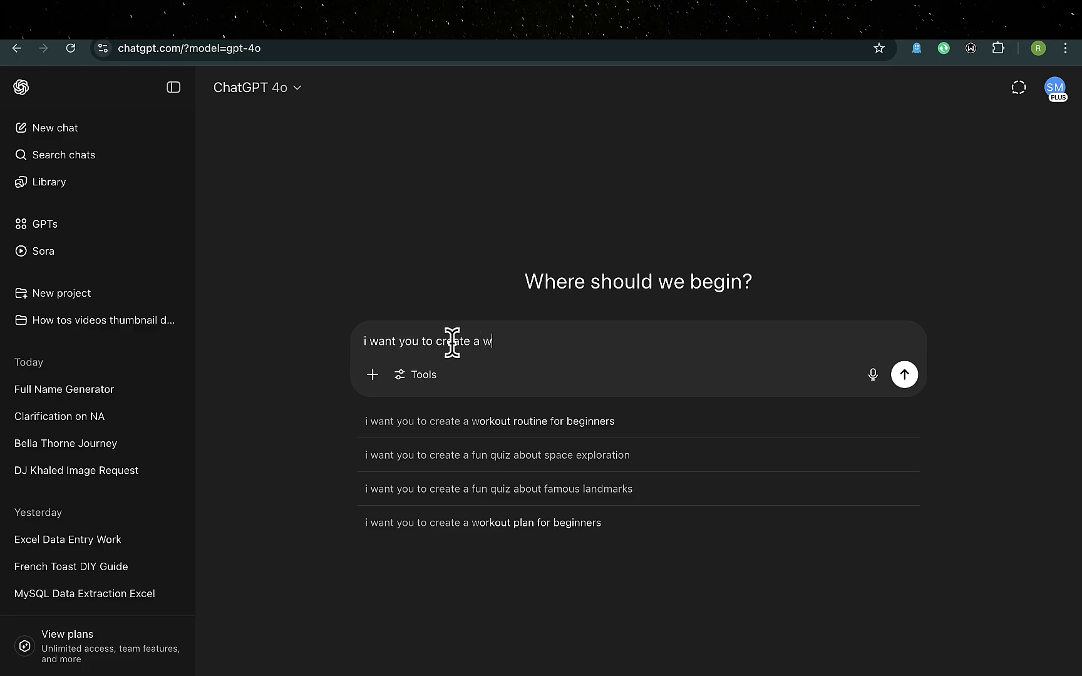
type("ell de")
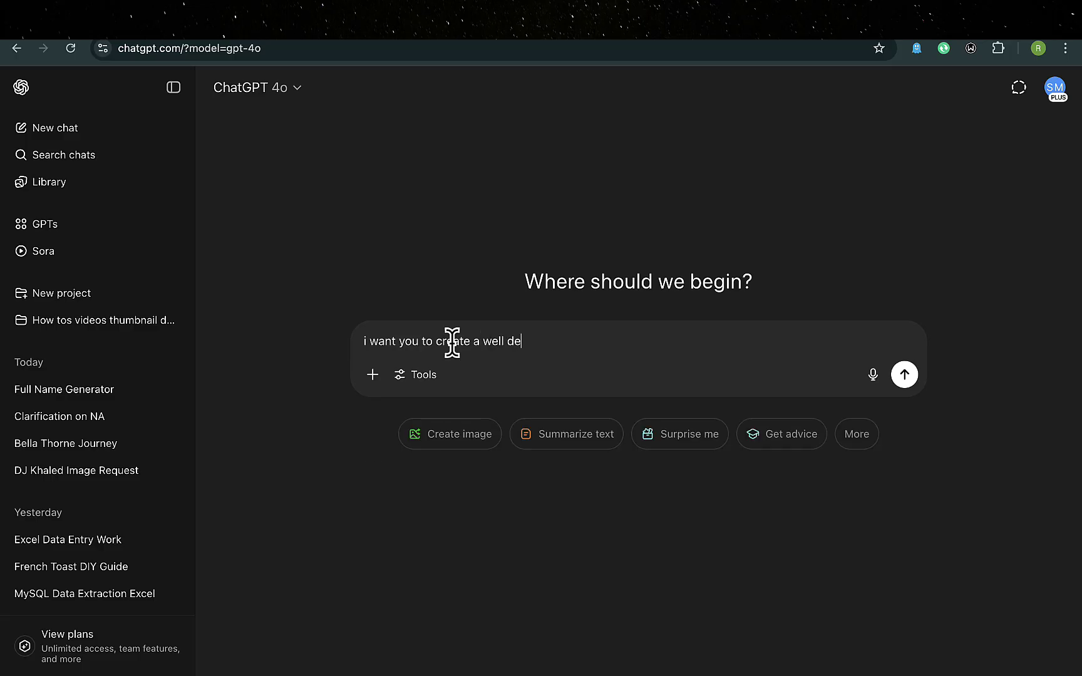
type("tailed prompt for m")
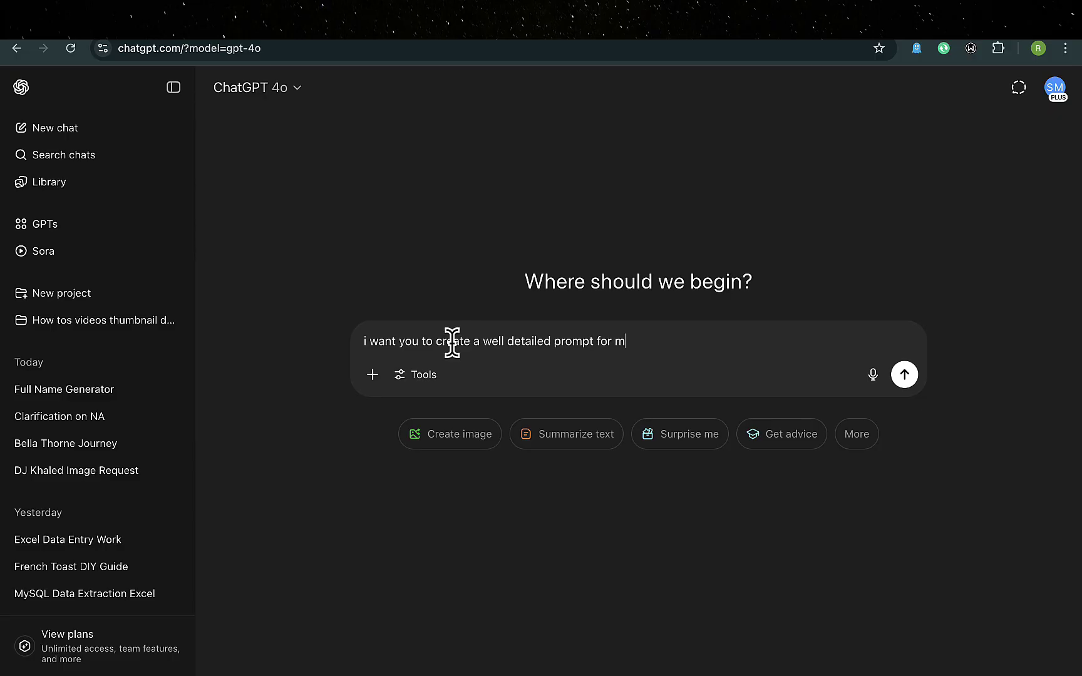
type("y thumbnail, the video is about ")
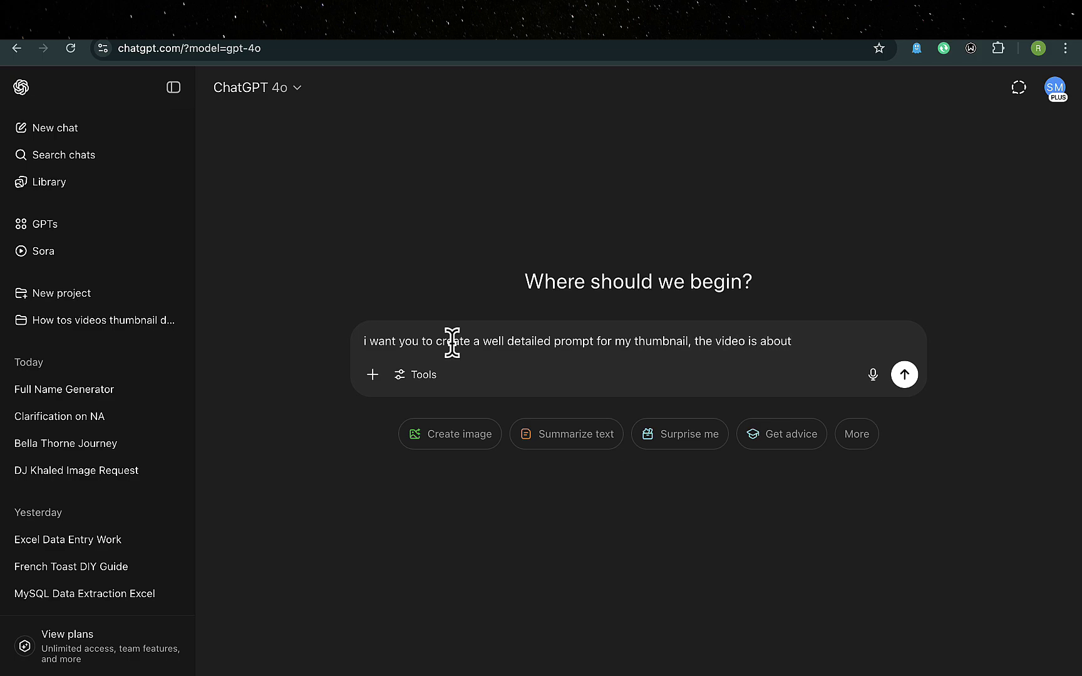
- Continue the message with the video topic "ideogram review: the best ai thumbnail design so far?", leaving out the year
type("\"ideogram review 2025")
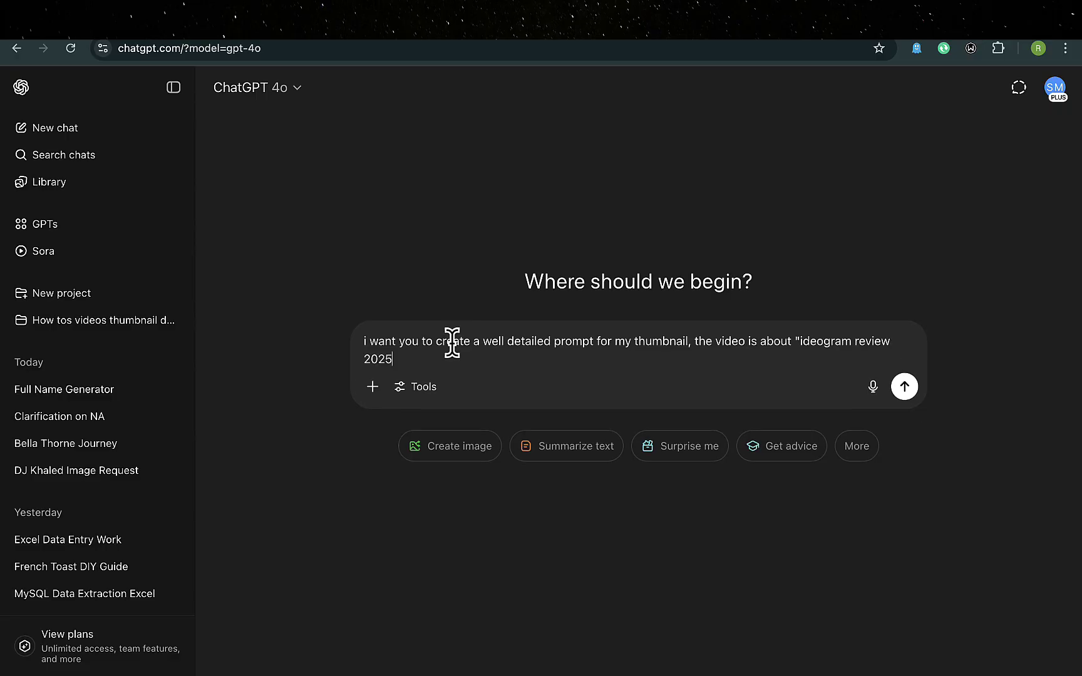
key("BackSpace")
key("BackSpace")
key("BackSpace")
key("BackSpace")
key("BackSpace")
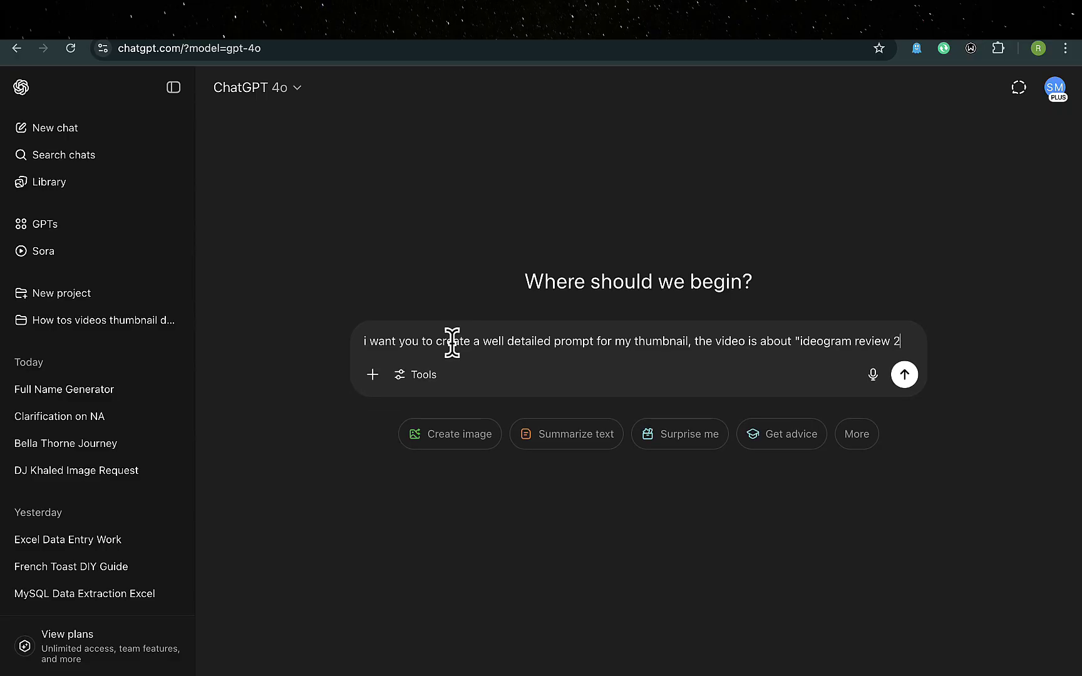
type(": the best ")
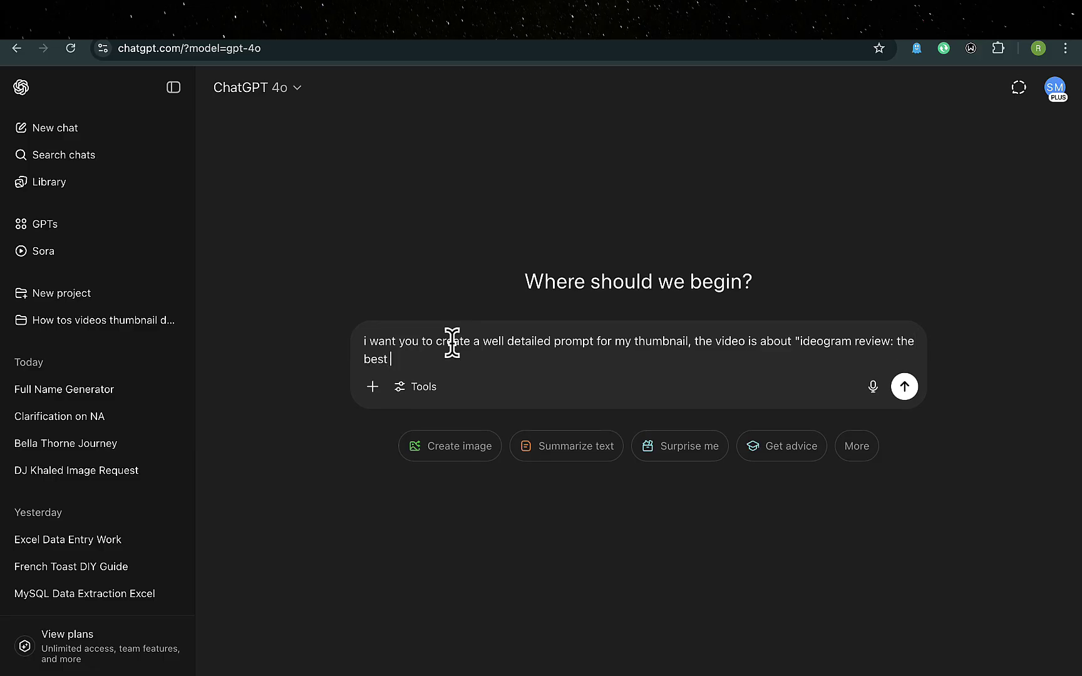
type("ai thumbnail design so far?")
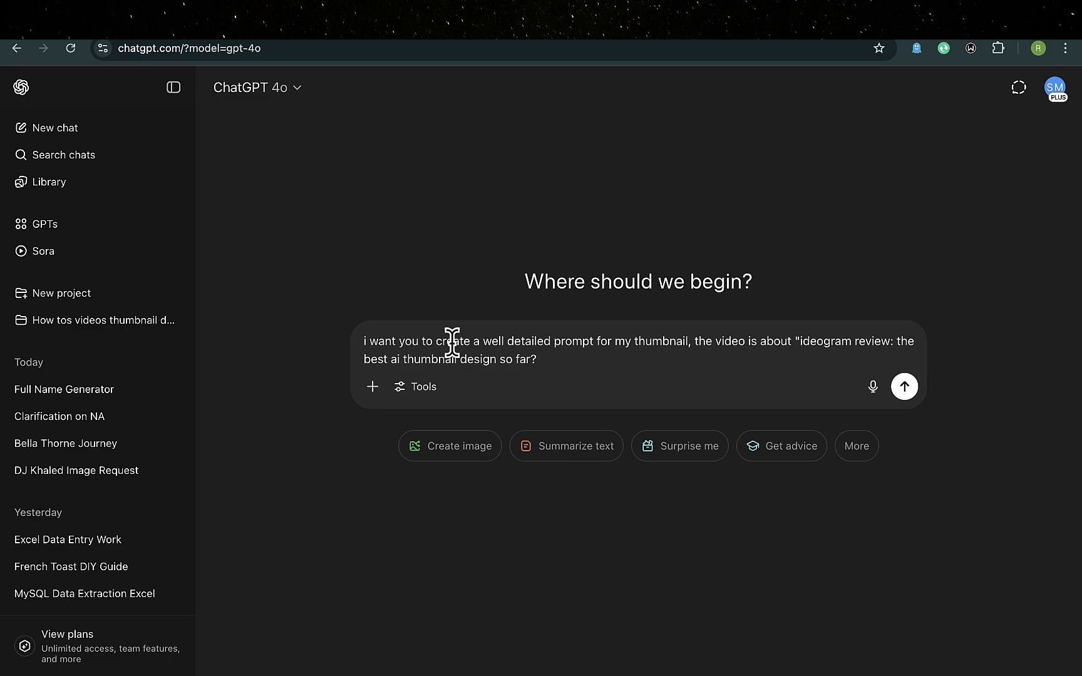
- Continue the message with "that would be the title of my video, i want a curiousity in the thumbnail and make it standout"
type(" that would ")
type("be the til")
type("le of ")
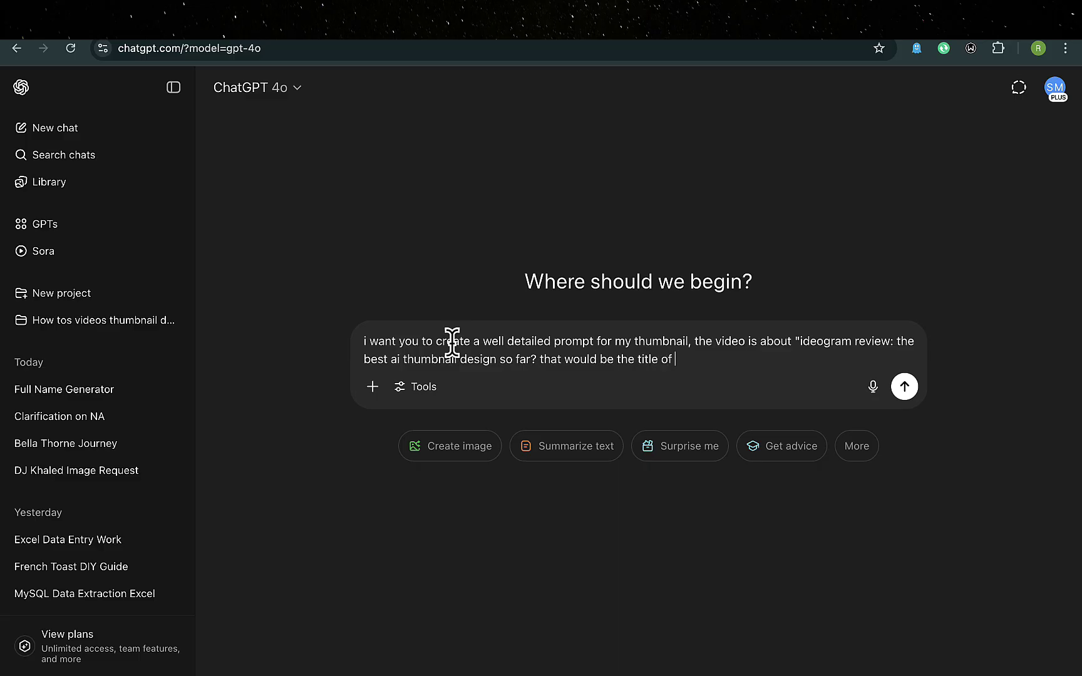
type("my video, i want a curiousity ")
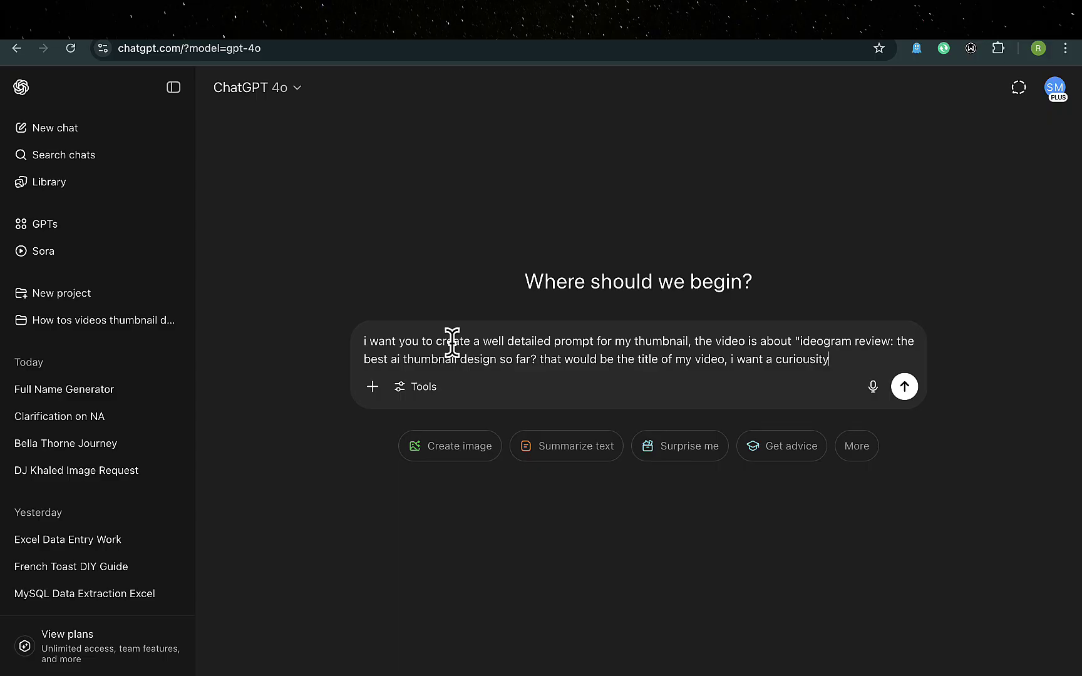
type("in the thumbnail a")
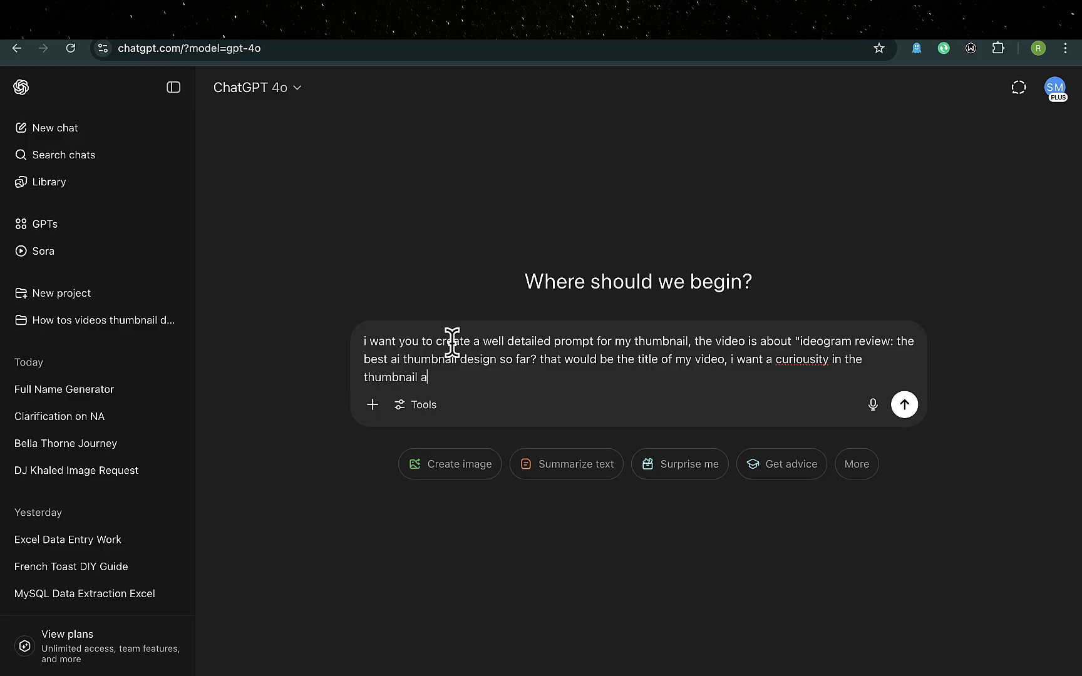
type("nd make it standout")
- Correct the misspelled word to "curiosity" and send the message ending with a period
right_click(796, 363)
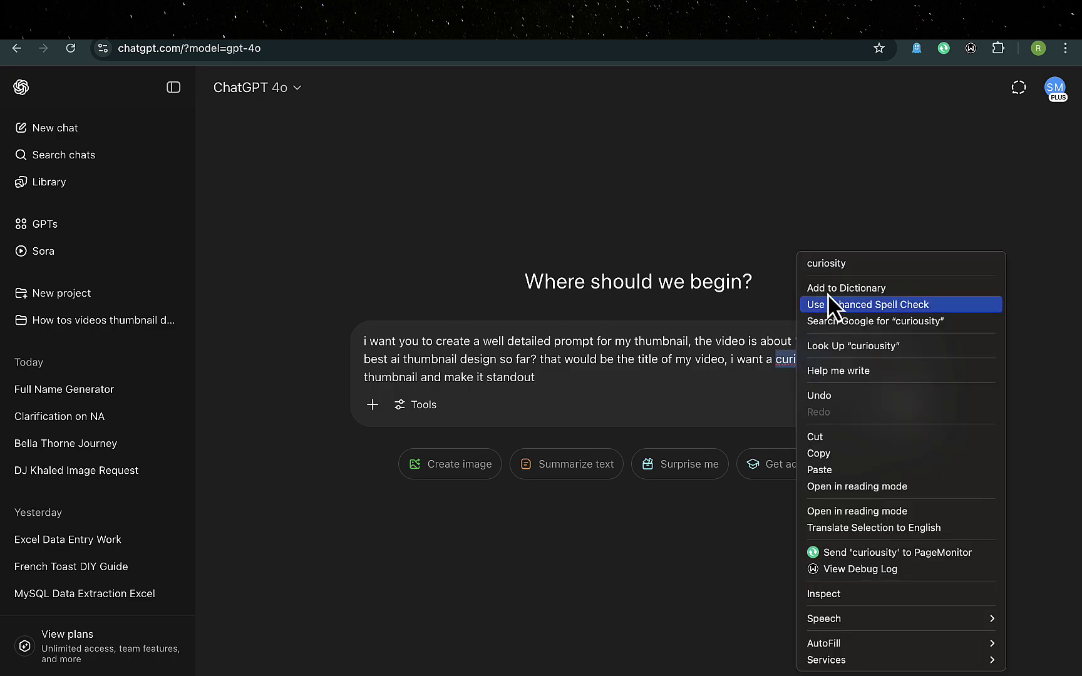
left_click(827, 263)
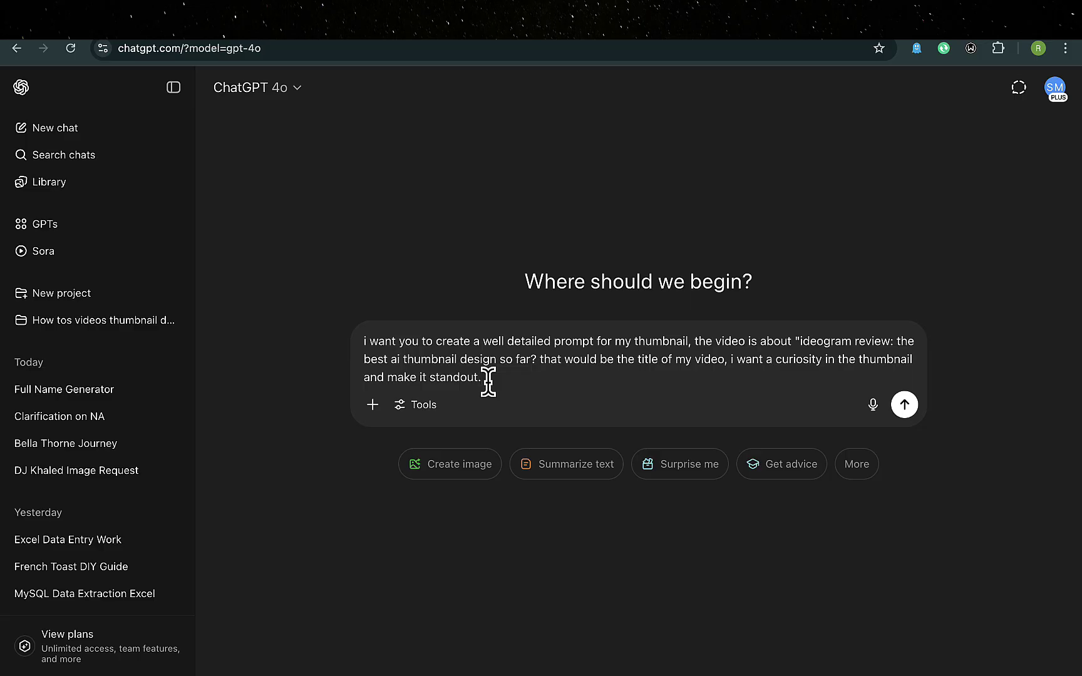
key("Return")
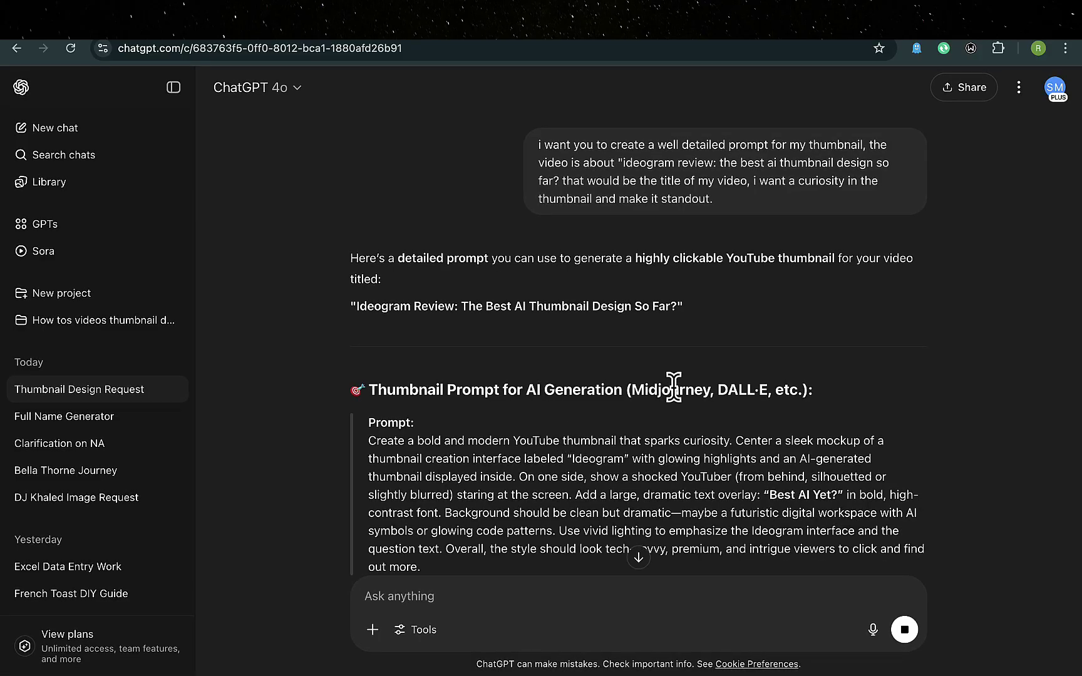
- Read through ChatGPT's answer and copy the full prompt paragraph under the thumbnail prompt heading
scroll(673, 385, "down", 1)
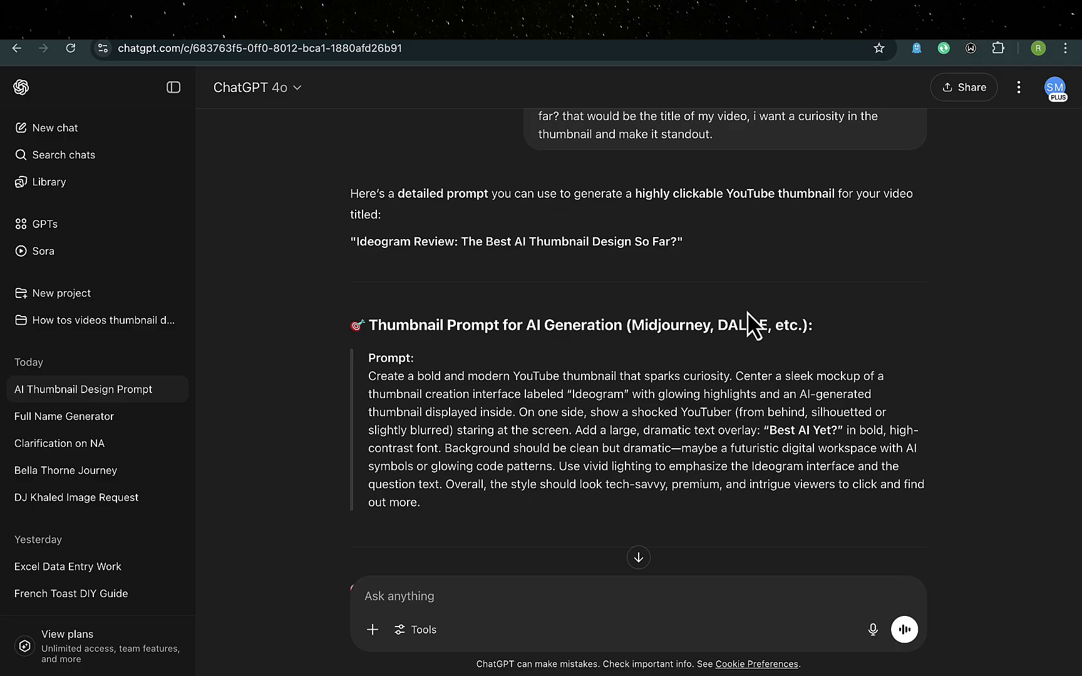
scroll(641, 355, "down", 3)
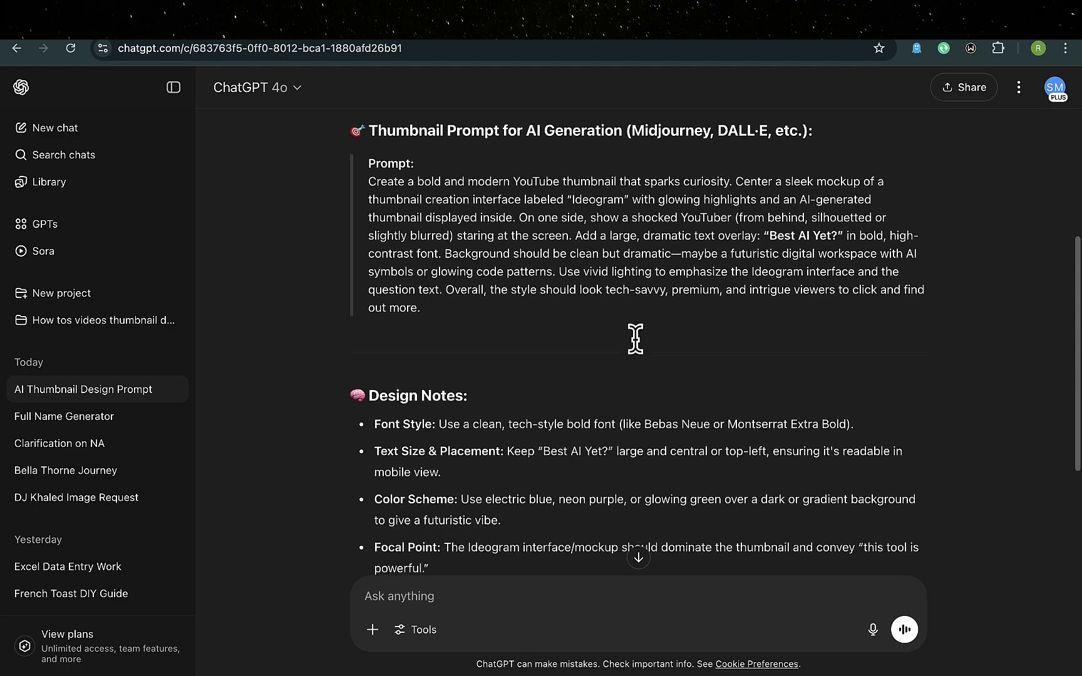
scroll(636, 339, "down", 3)
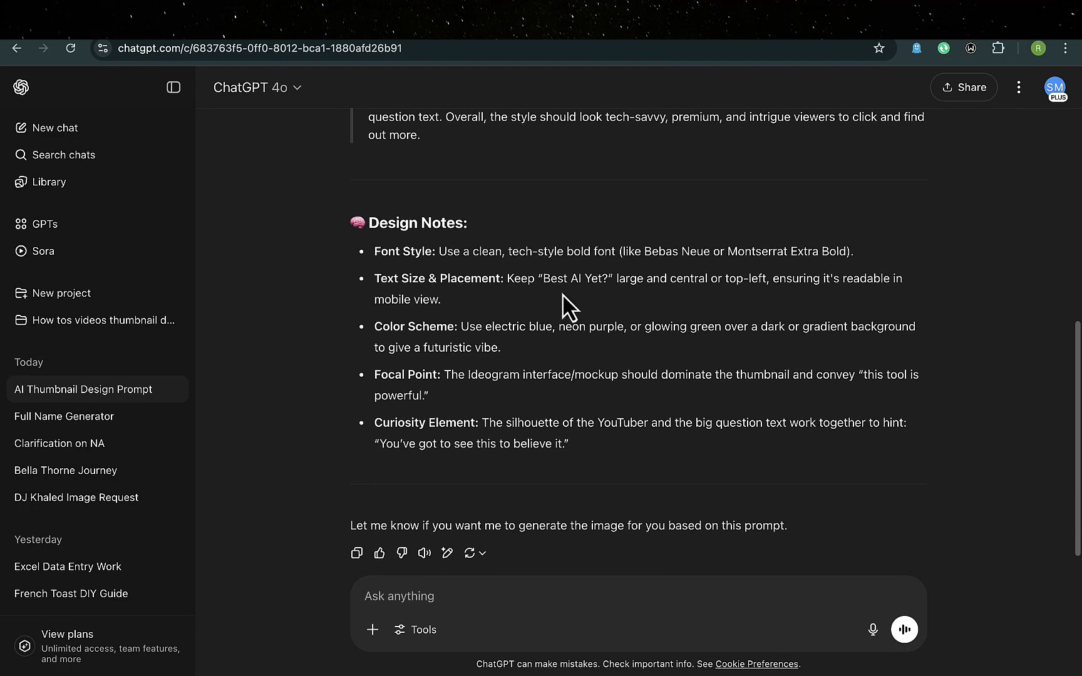
scroll(554, 283, "up", 3)
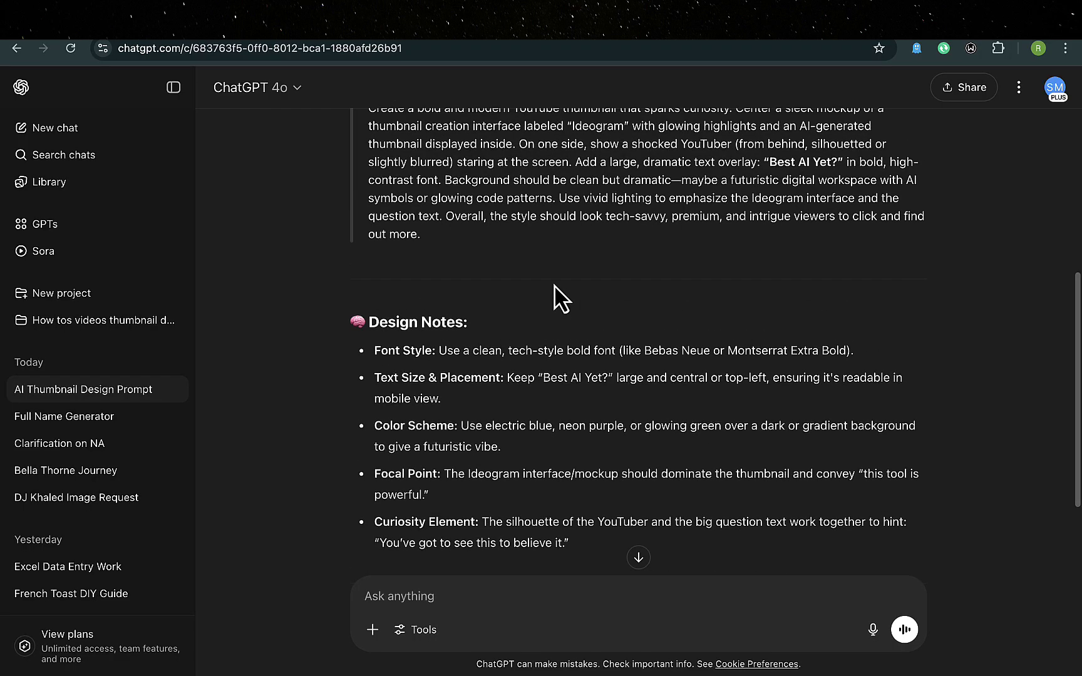
scroll(554, 284, "up", 2)
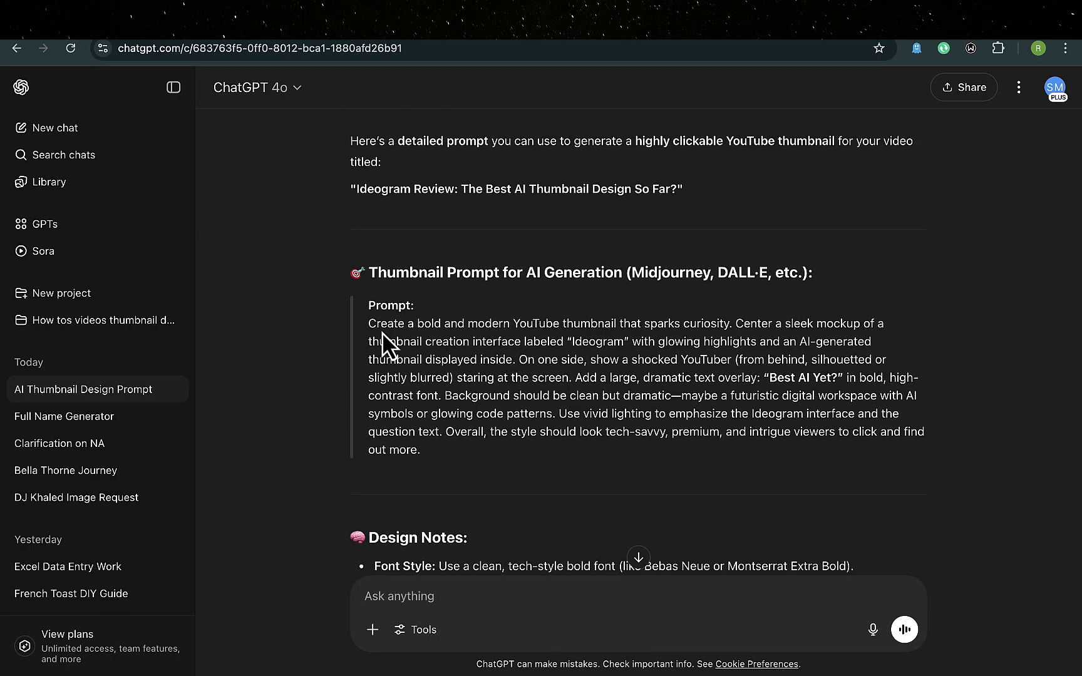
left_click_drag(369, 322, 437, 465)
key("super+c")
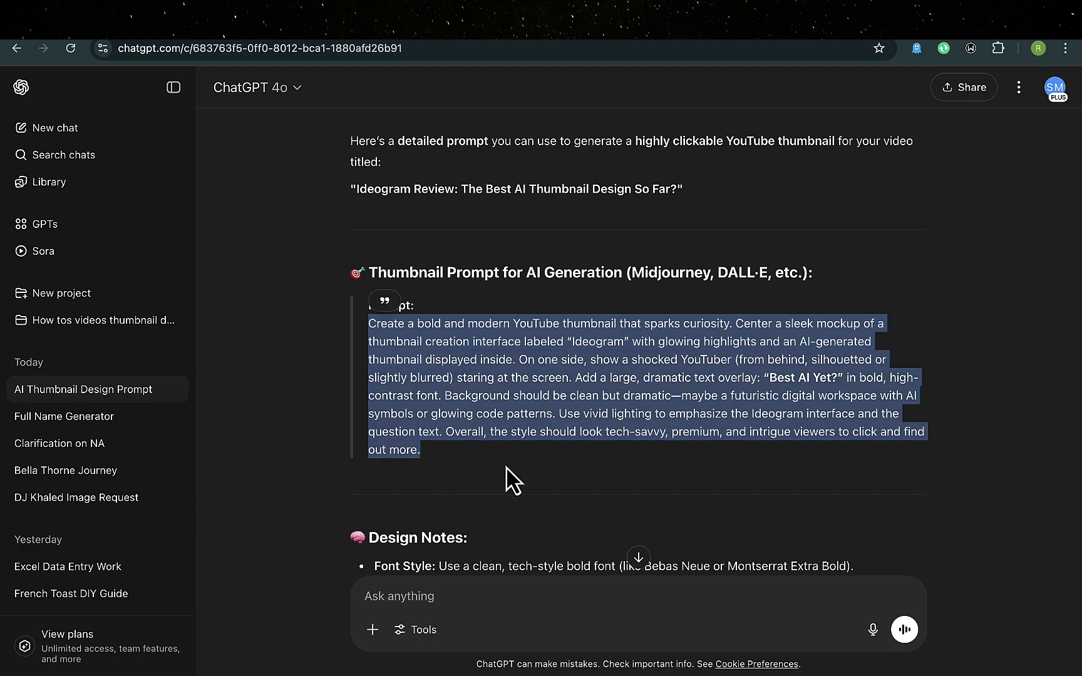
- Switch to Ideogram and paste the copied prompt as the image description
left_click(798, 655)
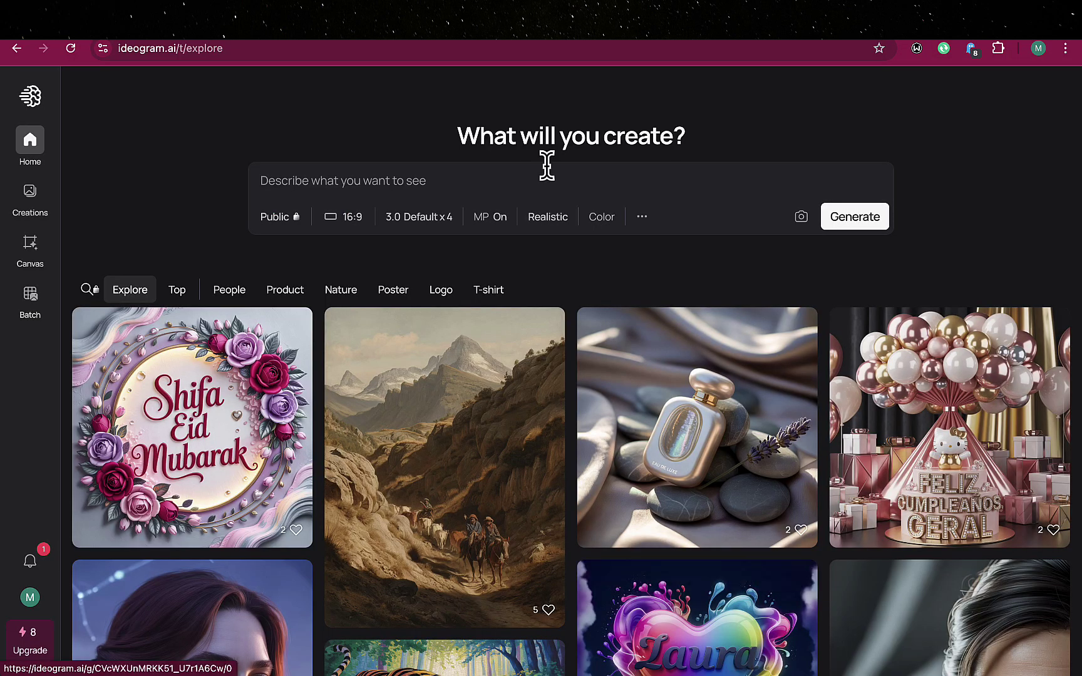
left_click(349, 183)
key("super+v")
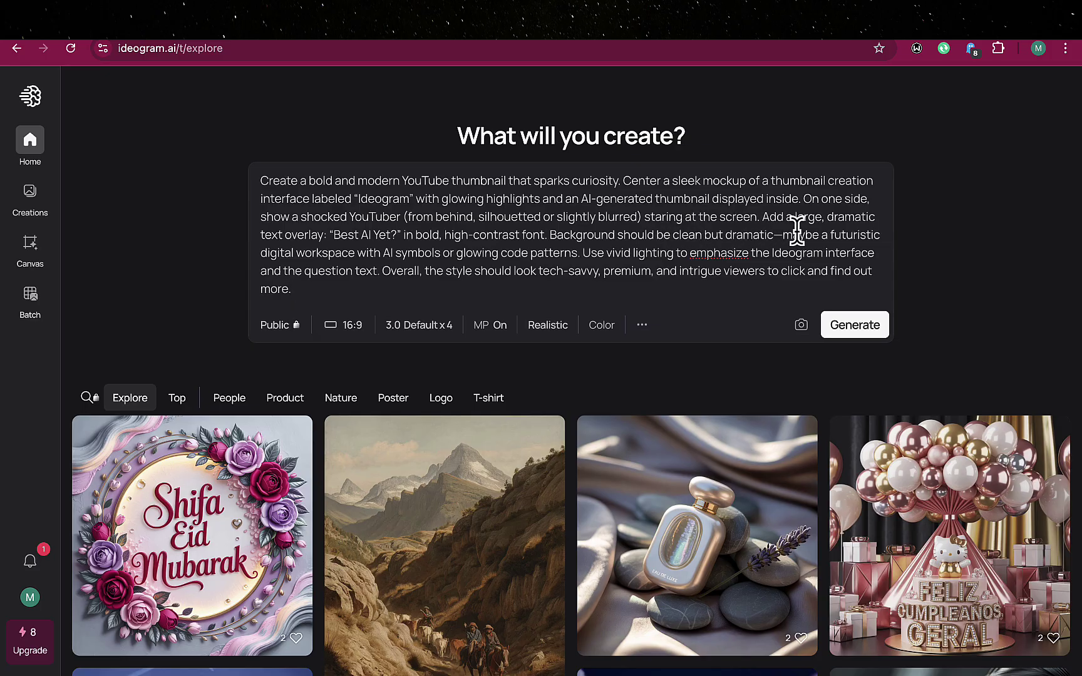
- Change the text overlay wording in the prompt to "Best AI Thumbnail Yet?"
left_click(373, 236)
type("Tool ")
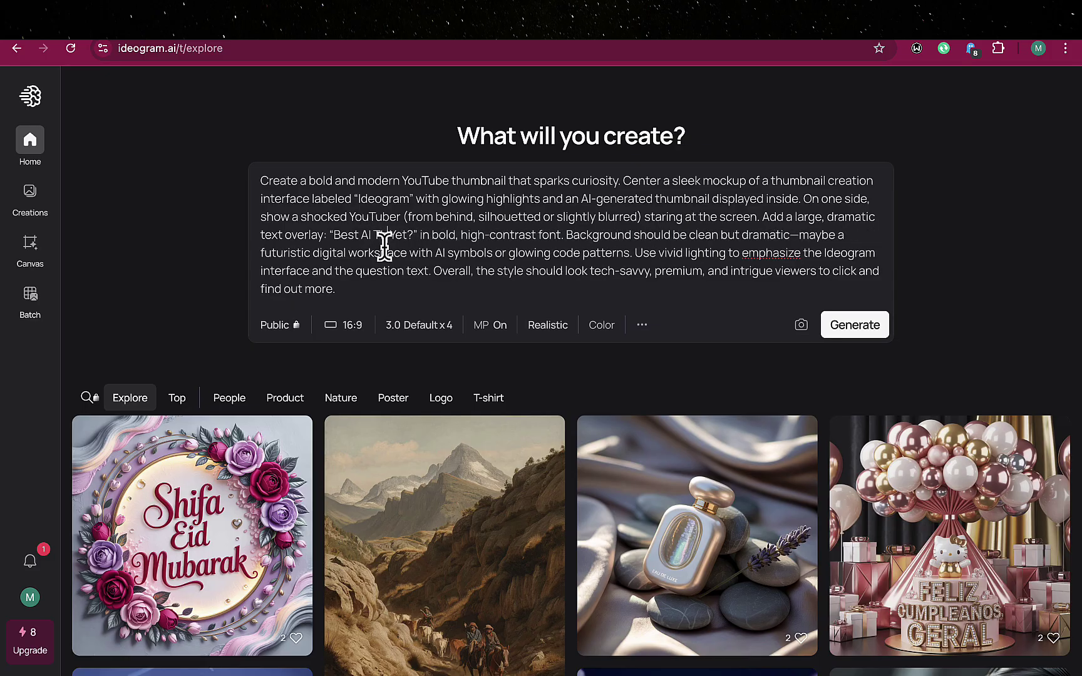
type("humbnail")
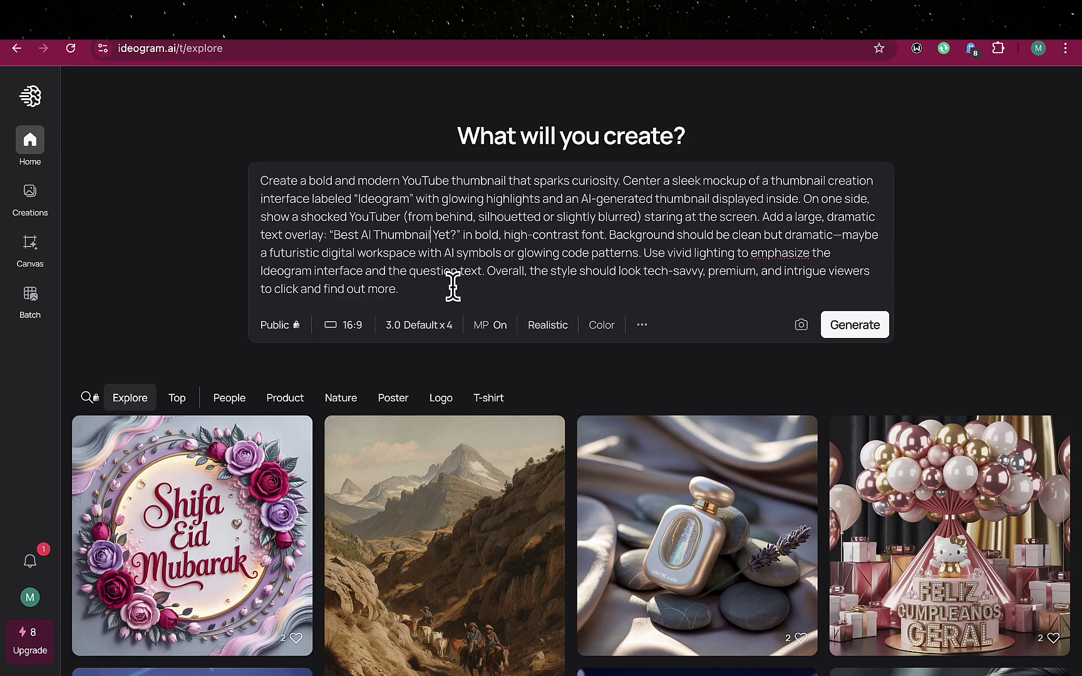
left_click(499, 275)
- Choose the 16:9 landscape aspect ratio for the image
left_click(343, 339)
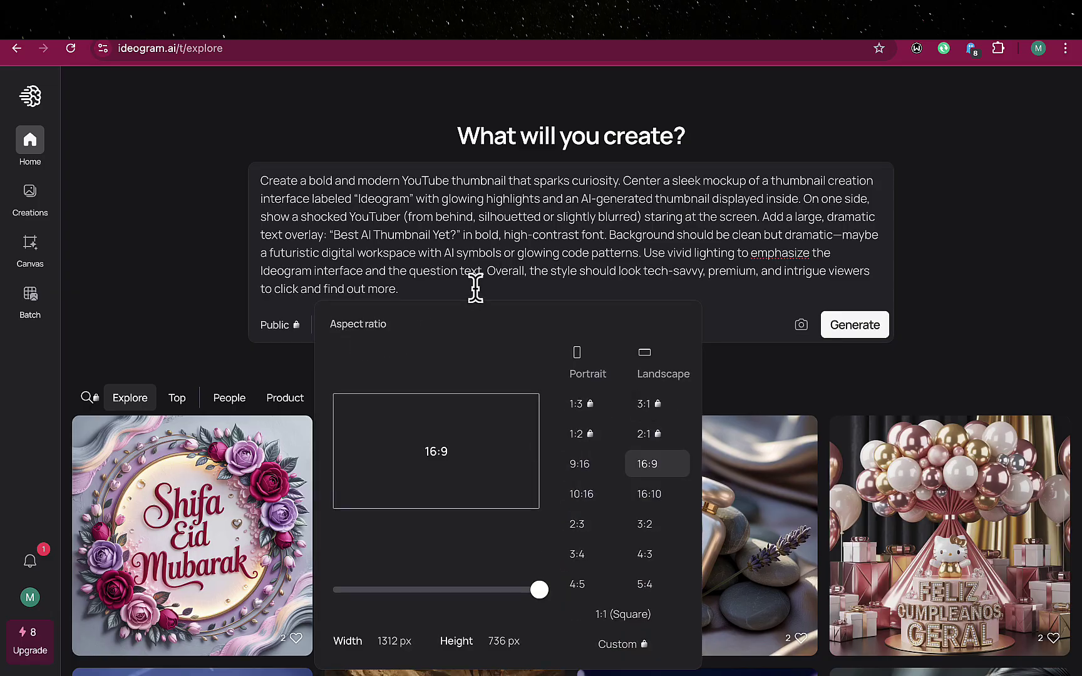
left_click(640, 462)
left_click(460, 253)
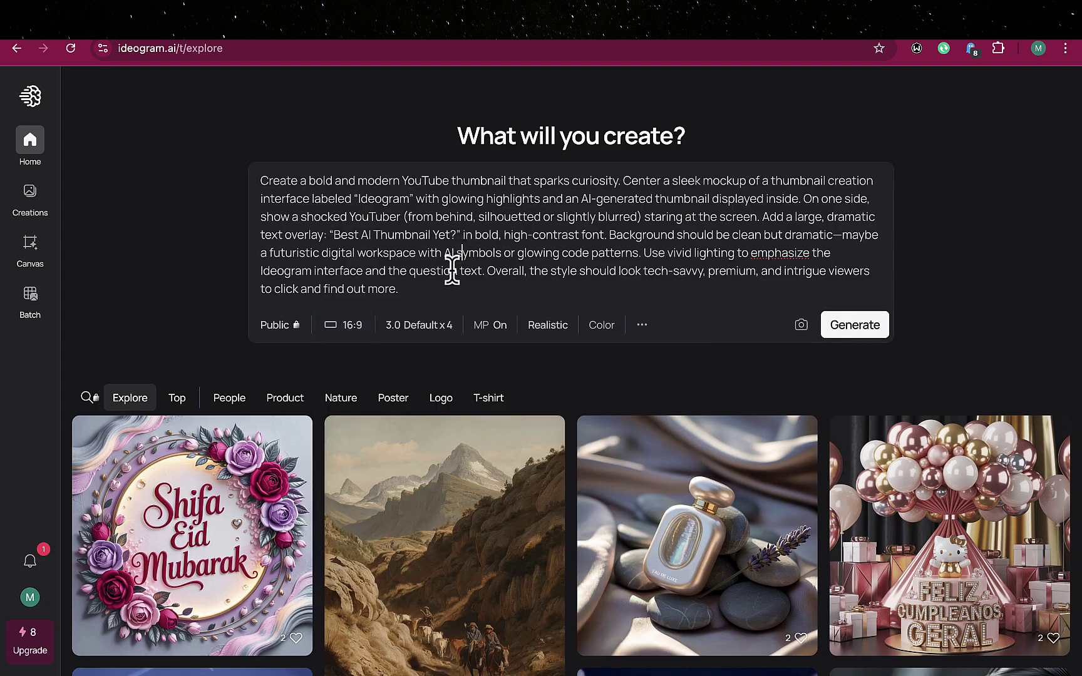
- Look through the image count, model and render speed options, and the available styles
left_click(423, 326)
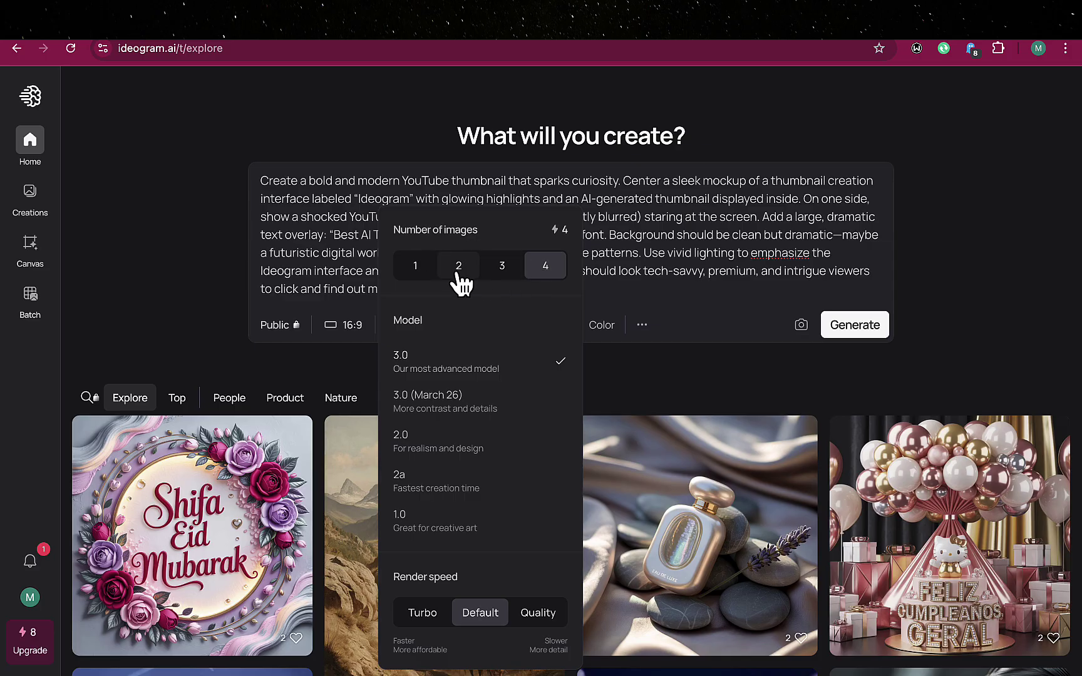
left_click(354, 250)
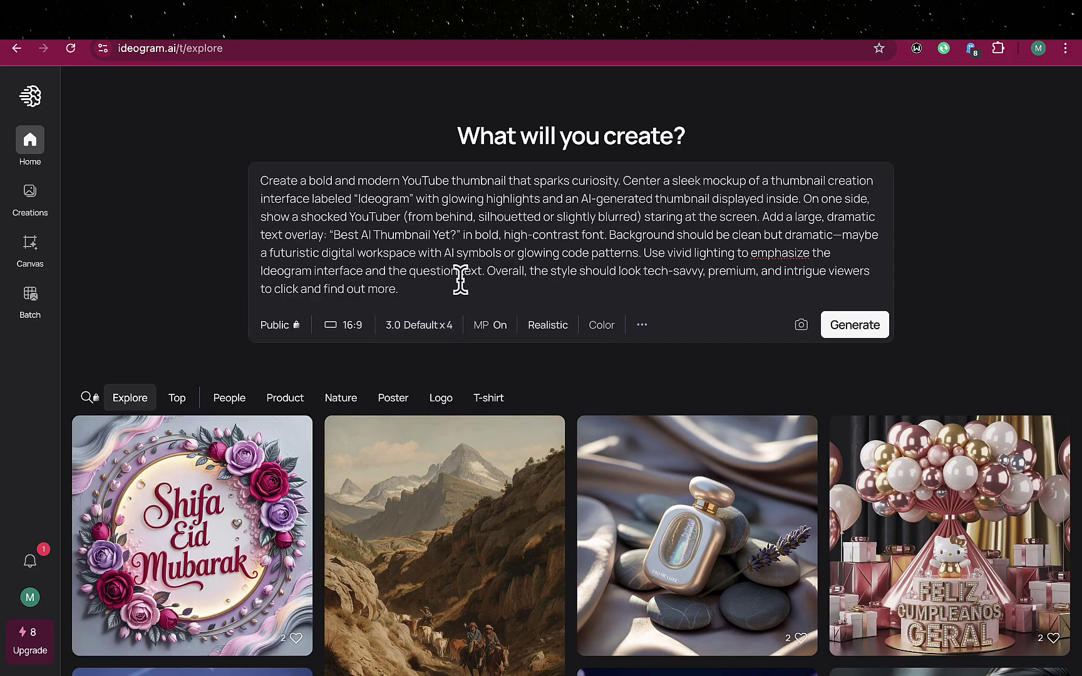
left_click(549, 329)
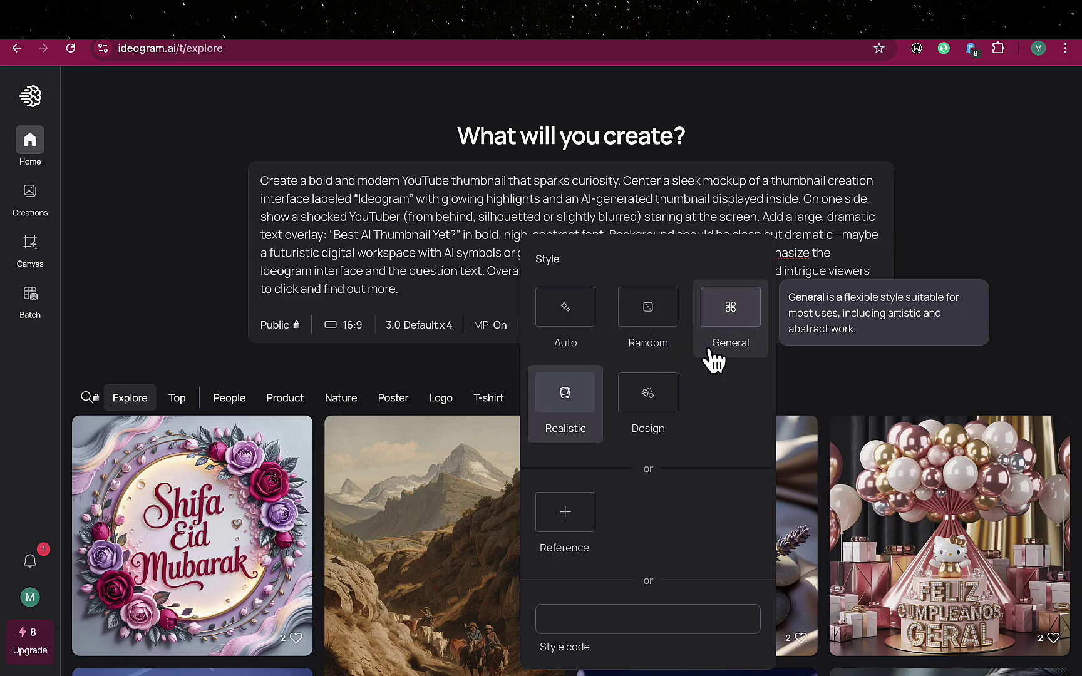
left_click(485, 371)
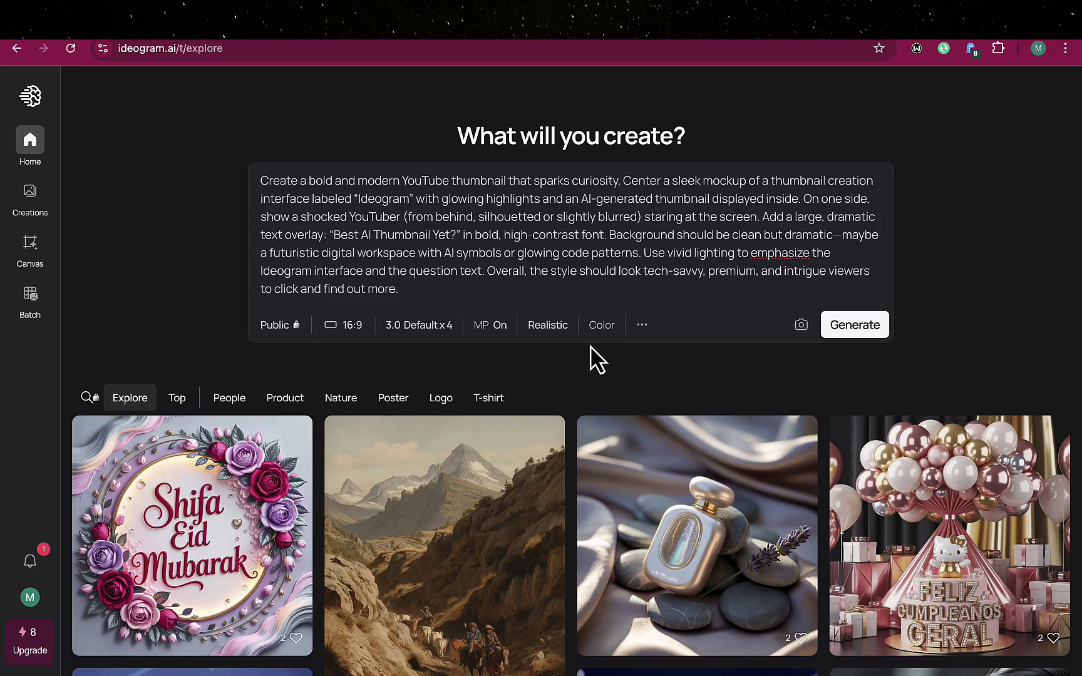
- Look through the color palettes and the extra settings for tile, seed number and negative prompt
left_click(602, 326)
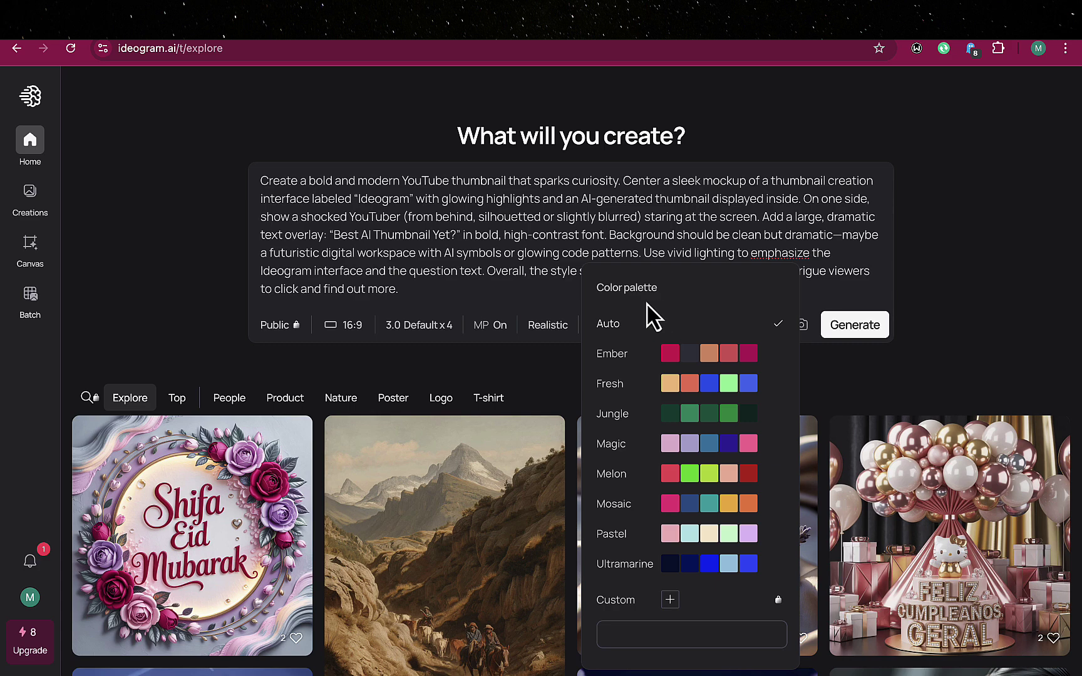
left_click(565, 279)
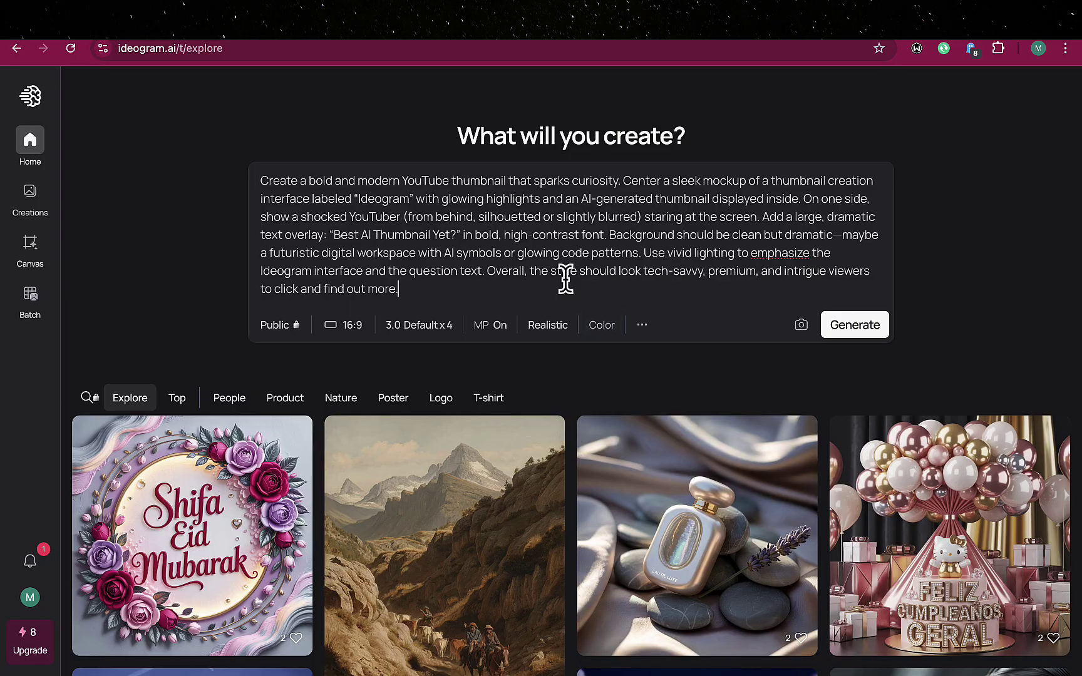
left_click(642, 325)
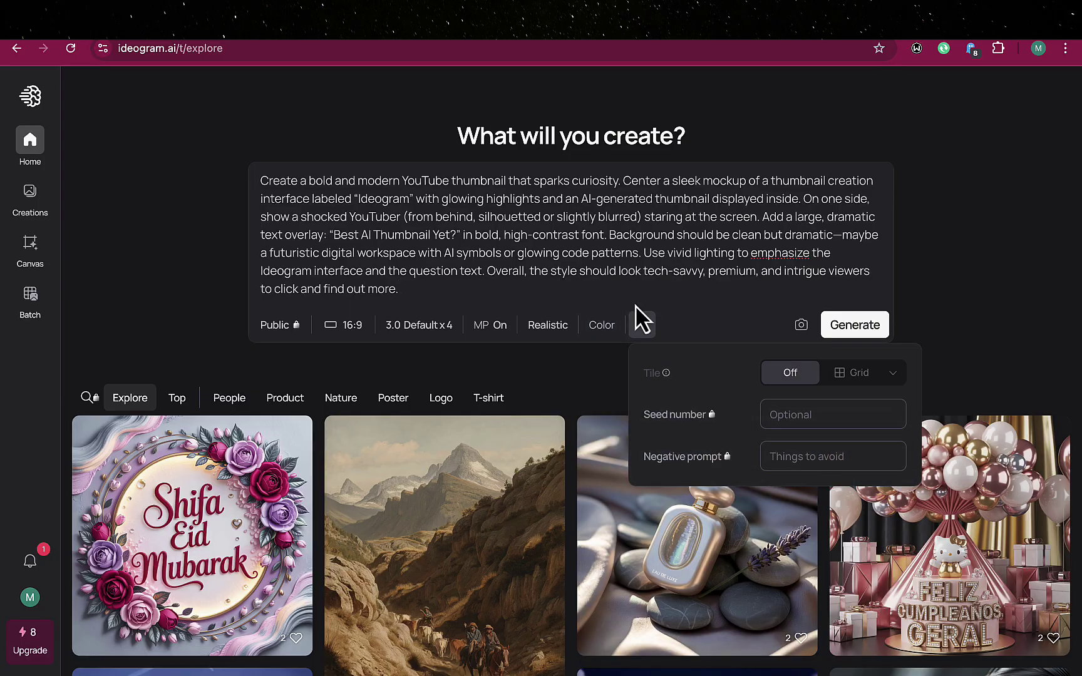
left_click(632, 276)
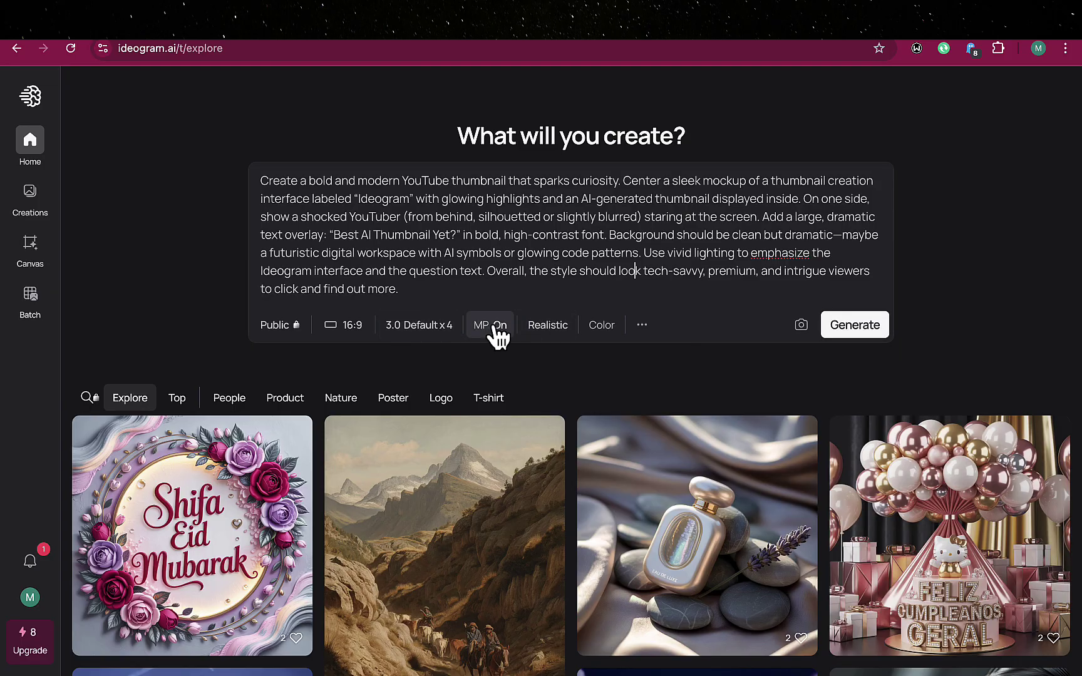
- Try to set the number of images to 2 and dismiss the Ideogram Plus upgrade offer
left_click(417, 332)
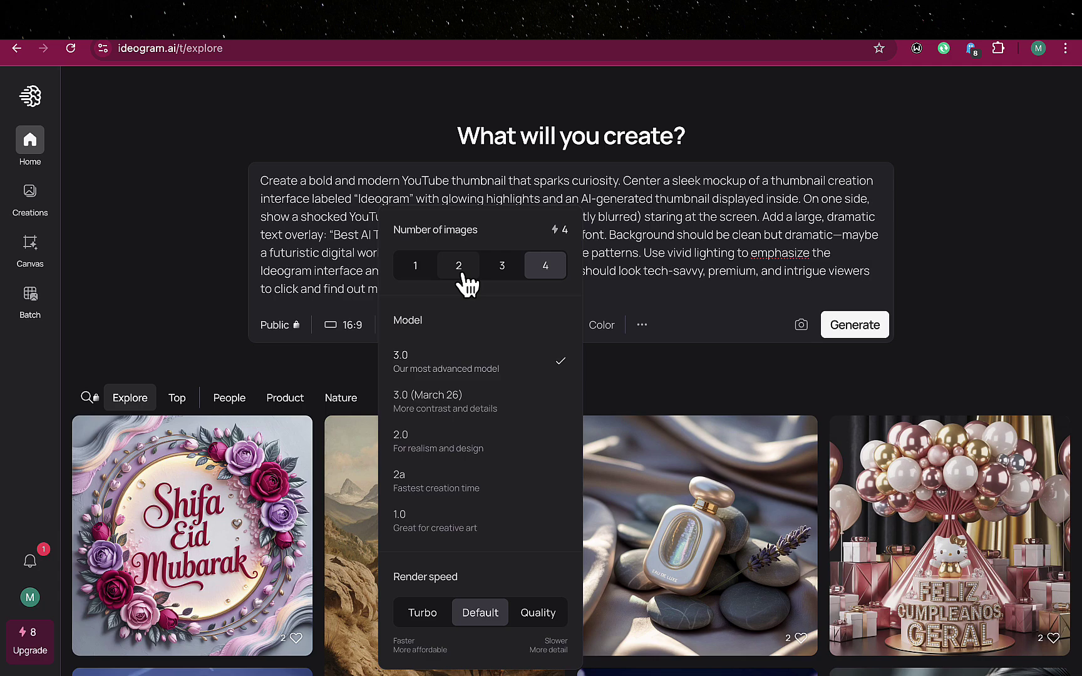
left_click(464, 279)
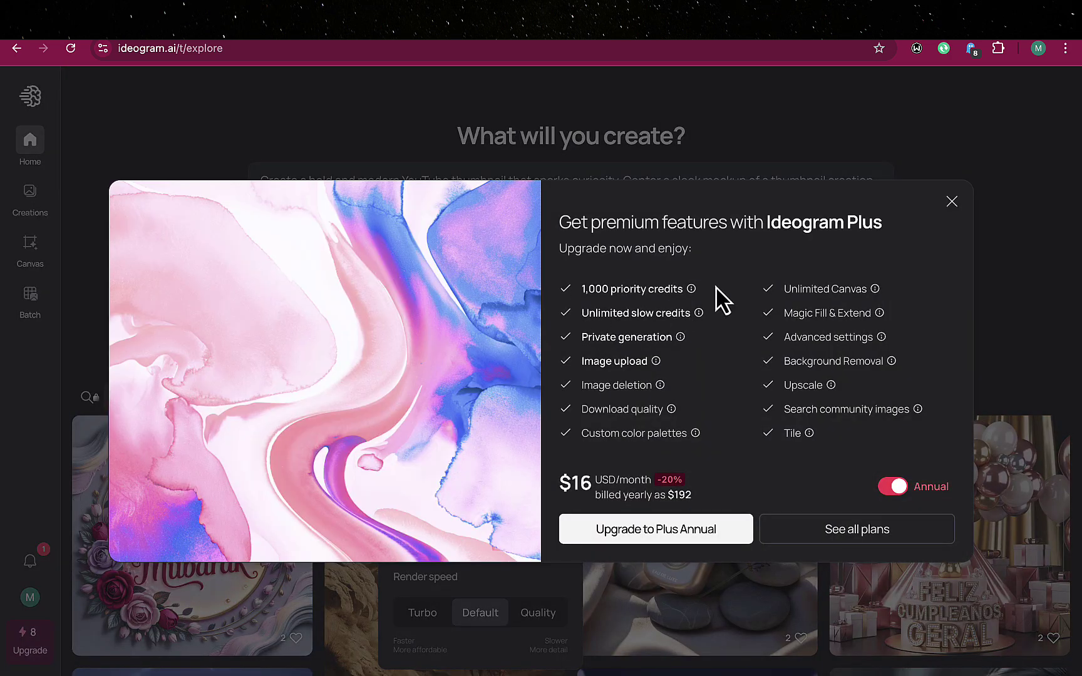
left_click(952, 201)
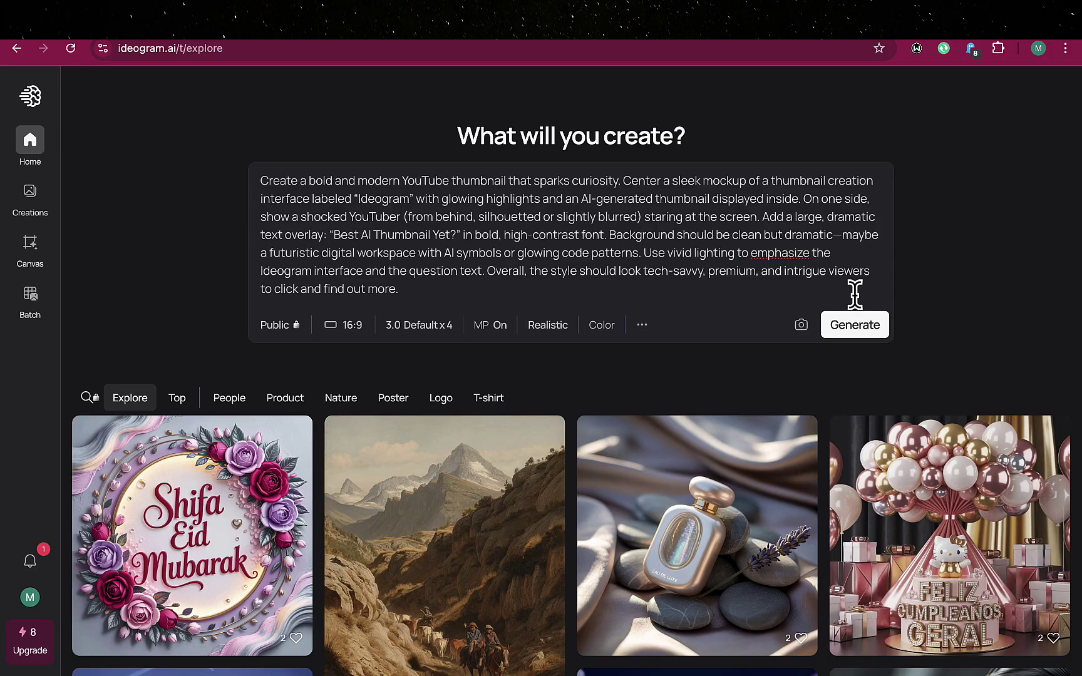
- Generate the thumbnails from the prompt and open the first result
left_click(861, 333)
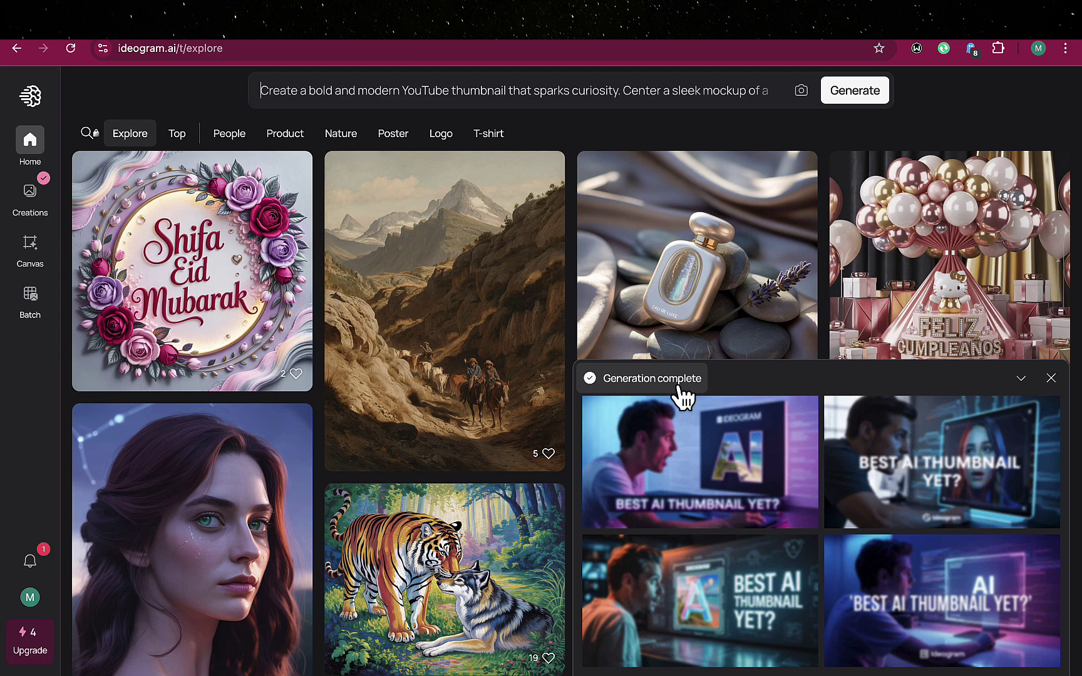
left_click(743, 471)
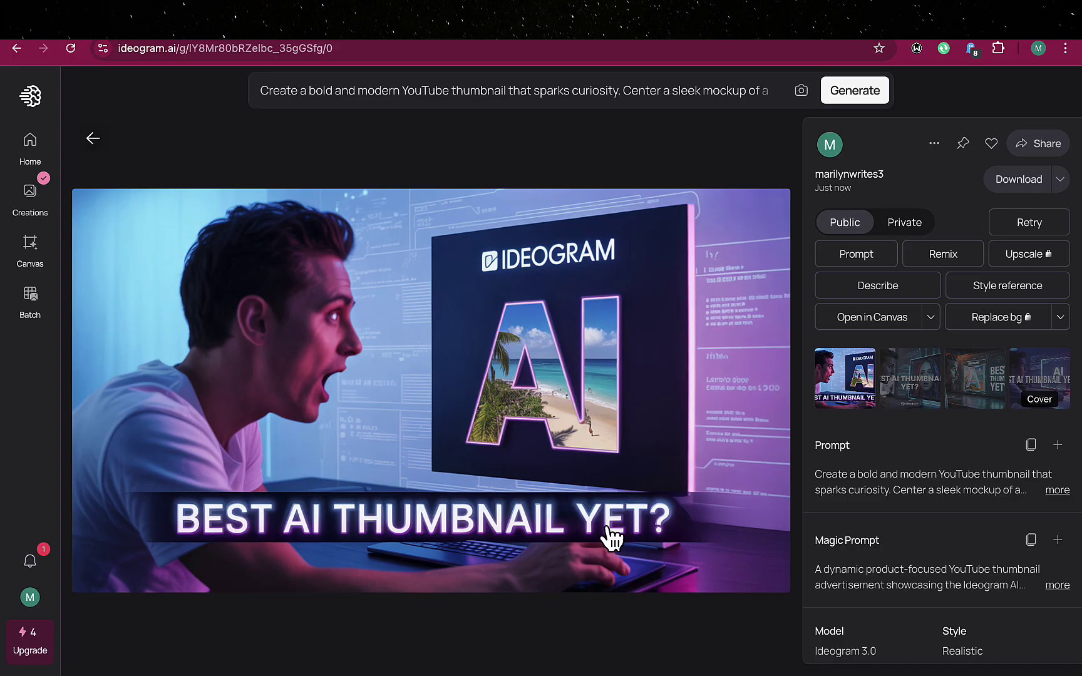
- View the other three generated thumbnails one by one and return to the explore page
left_click(918, 393)
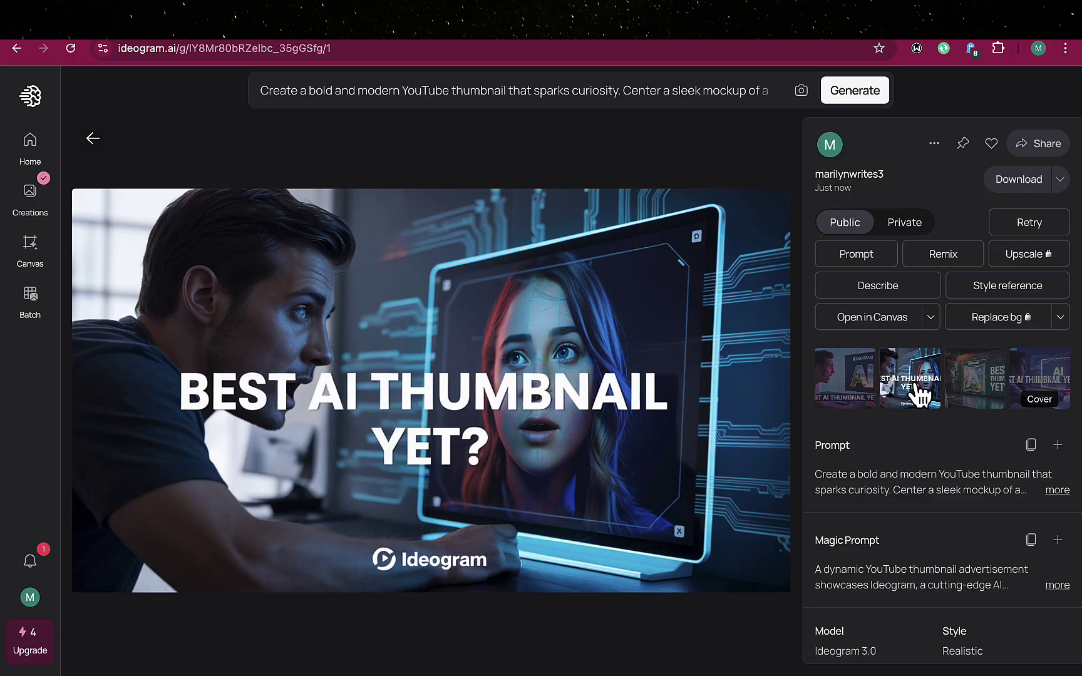
left_click(990, 392)
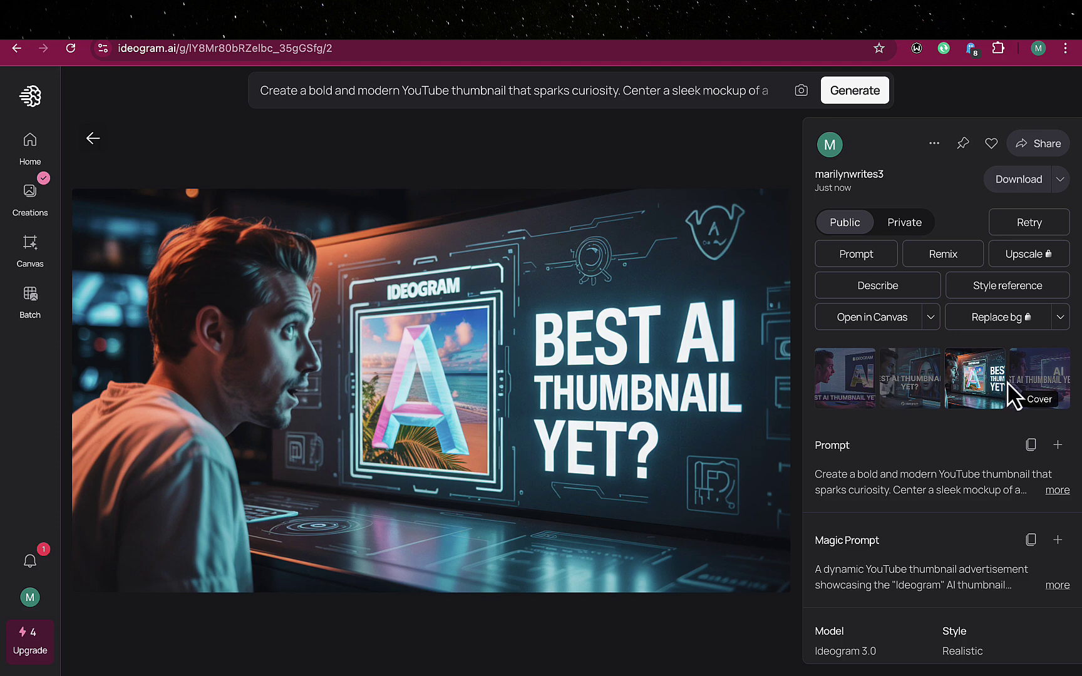
left_click(1038, 381)
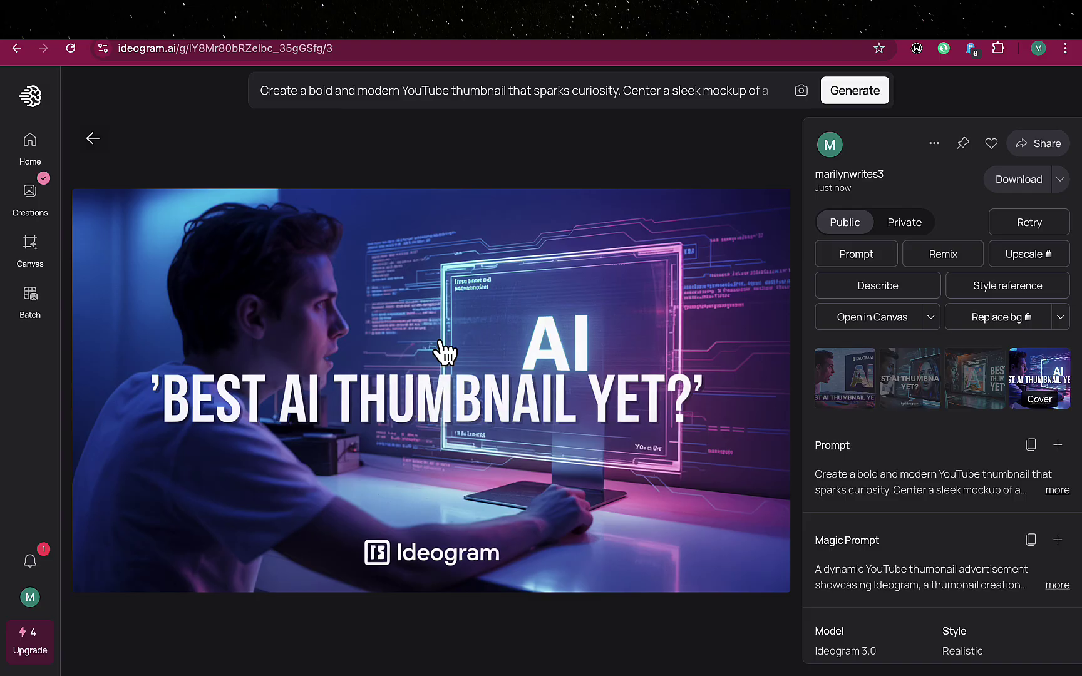
left_click(92, 141)
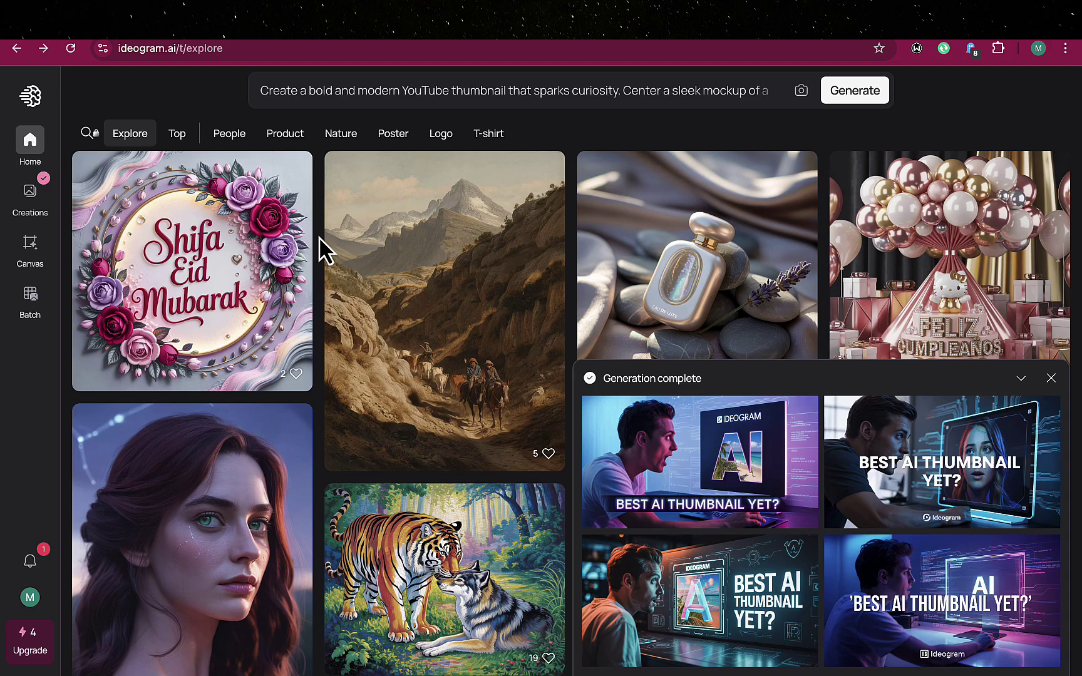
- Browse the community images in the Explore gallery for examples of generated posters, logos, illustrations and photos
scroll(623, 434, "down", 2)
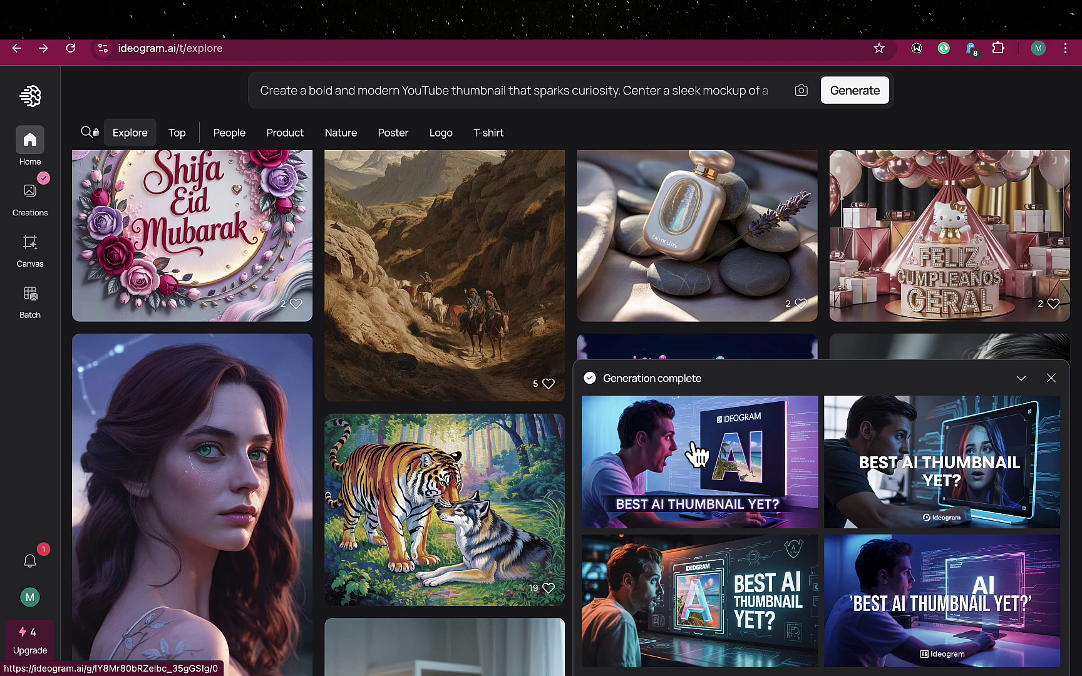
scroll(435, 500, "down", 10)
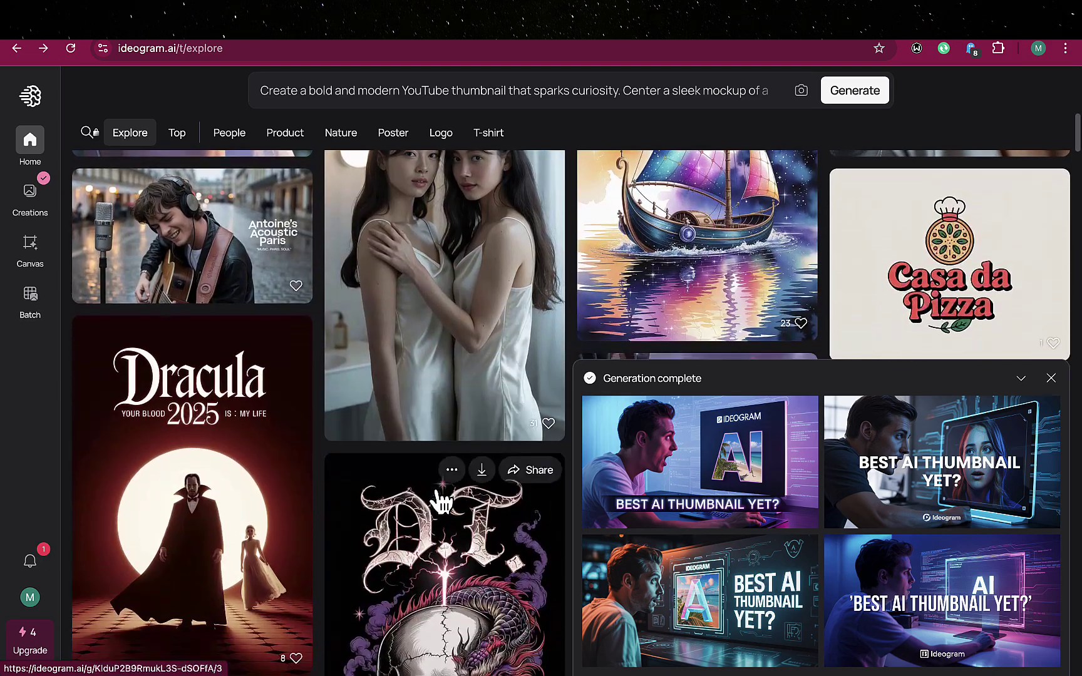
scroll(442, 501, "down", 7)
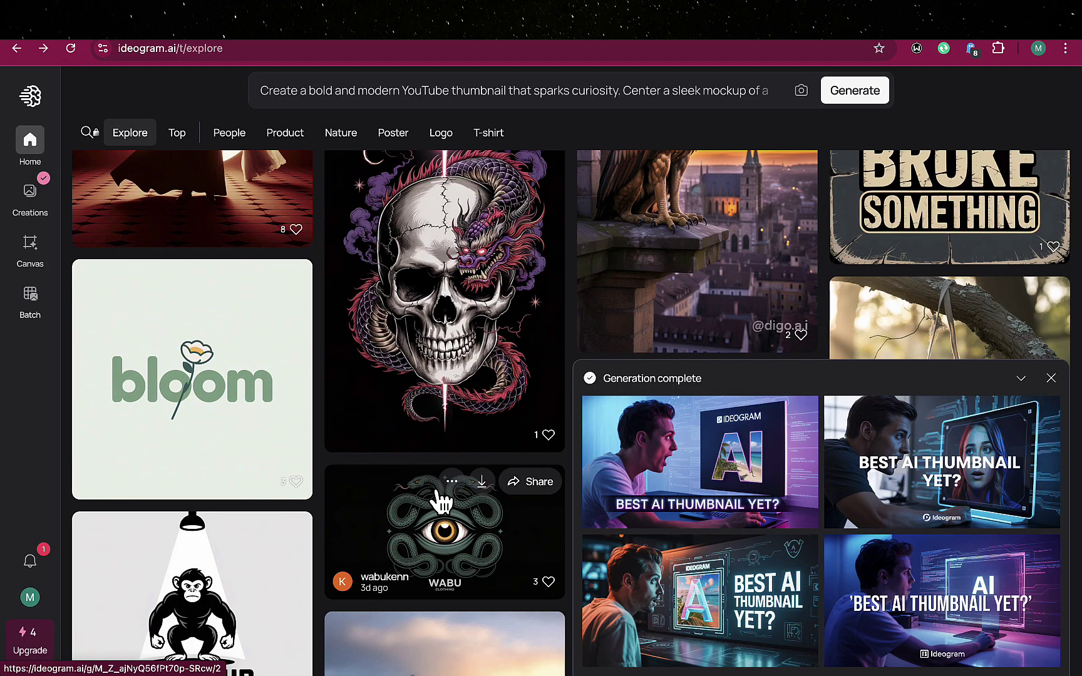
scroll(439, 500, "down", 2)
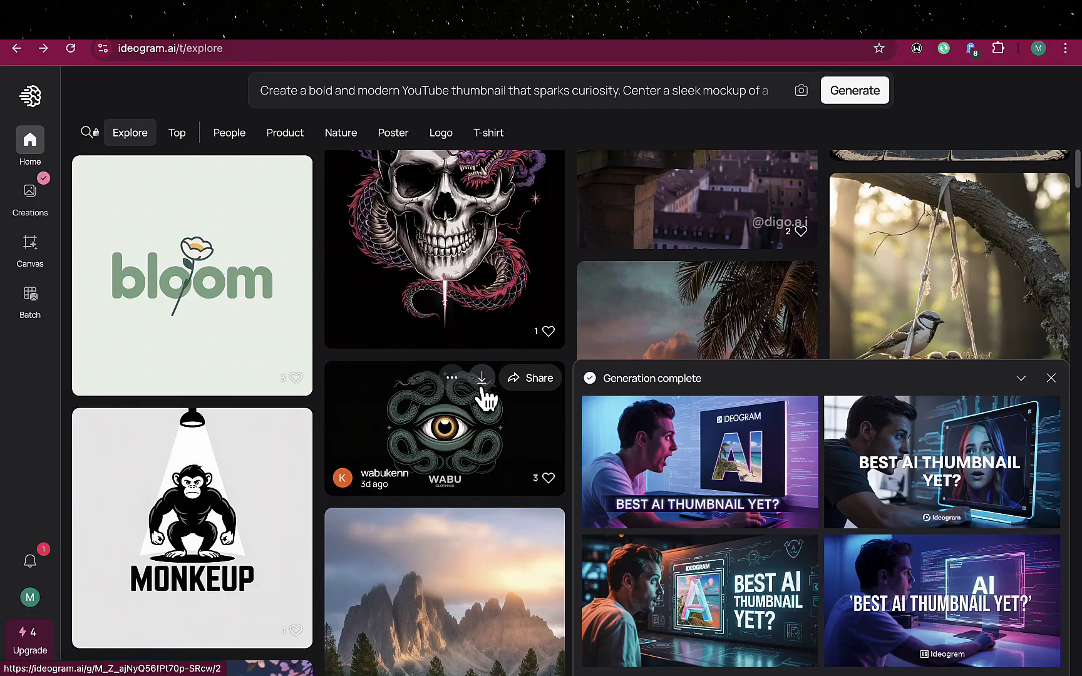
scroll(471, 442, "down", 1)
scroll(473, 446, "down", 4)
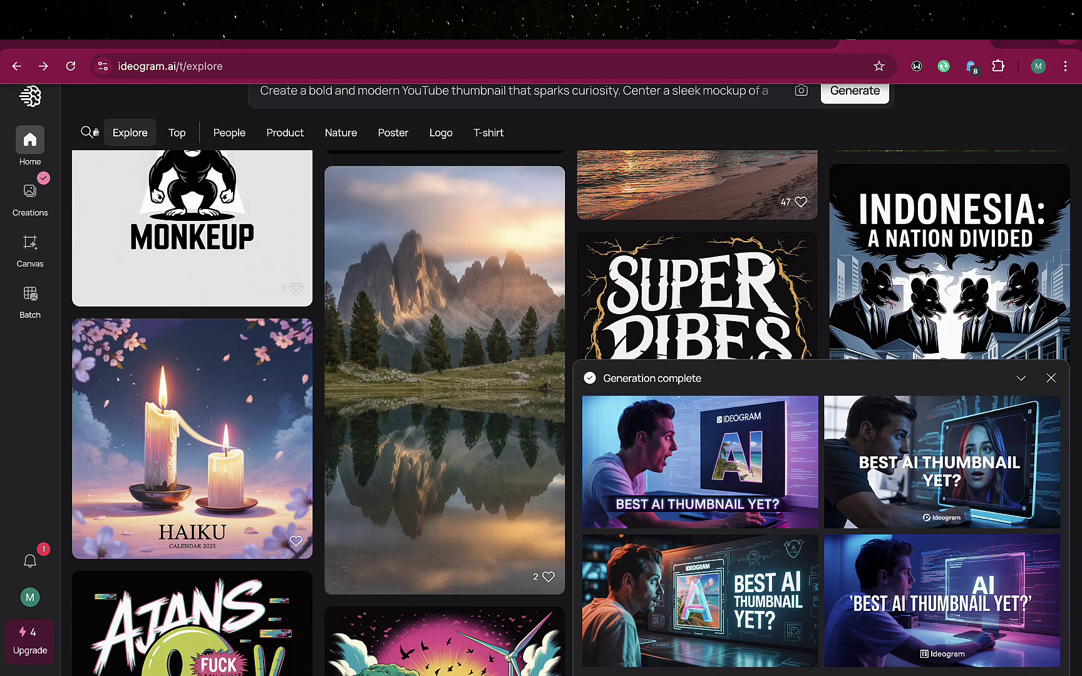
left_click(774, 11)
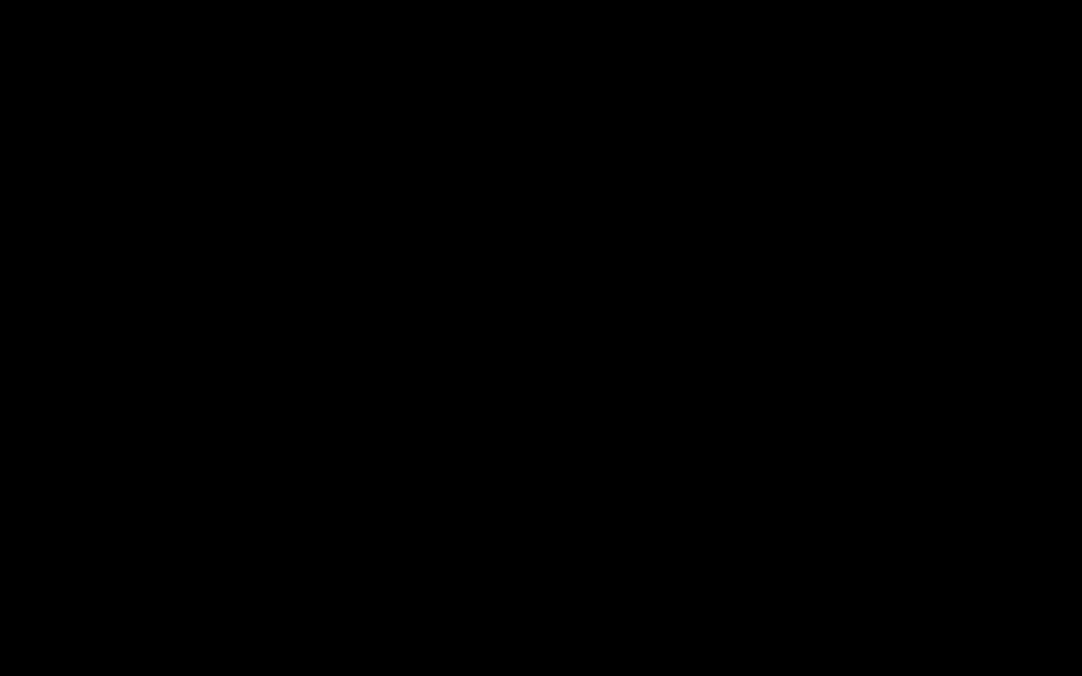